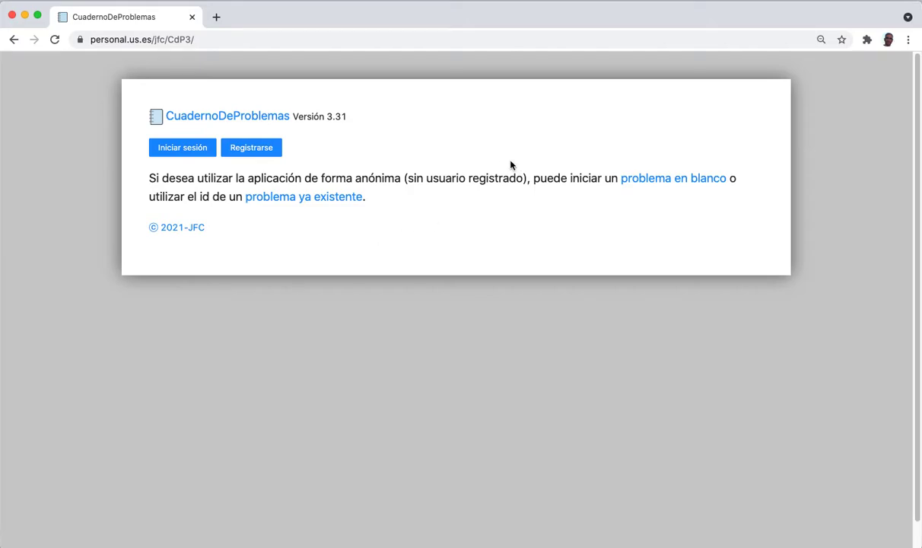
Log in with the account e-mail and password to reach the user page listing 20 problems.
left_click(183, 153)
left_click(453, 164)
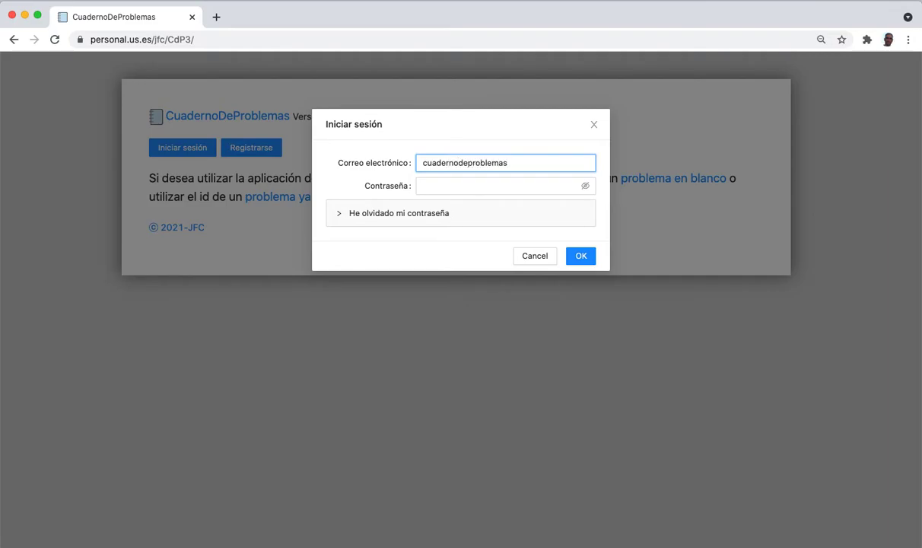
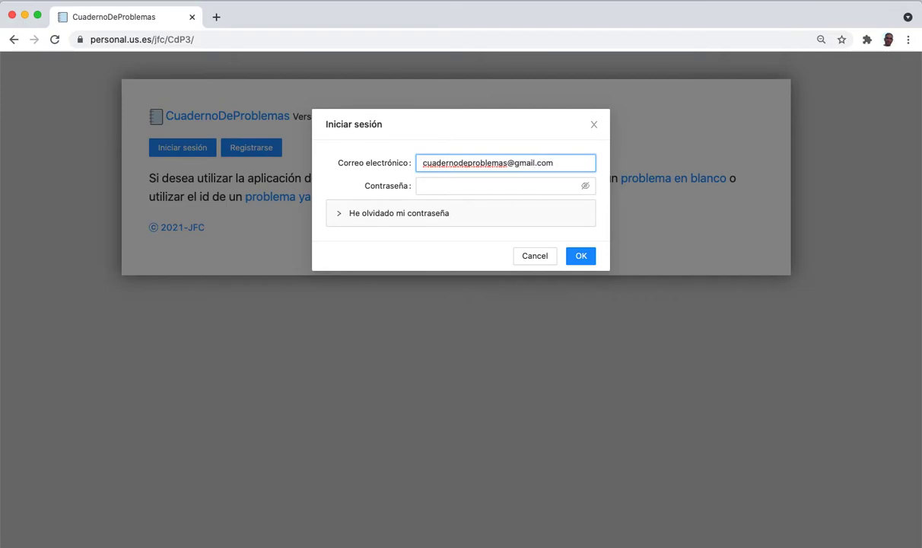
key("Tab")
type("•••••••")
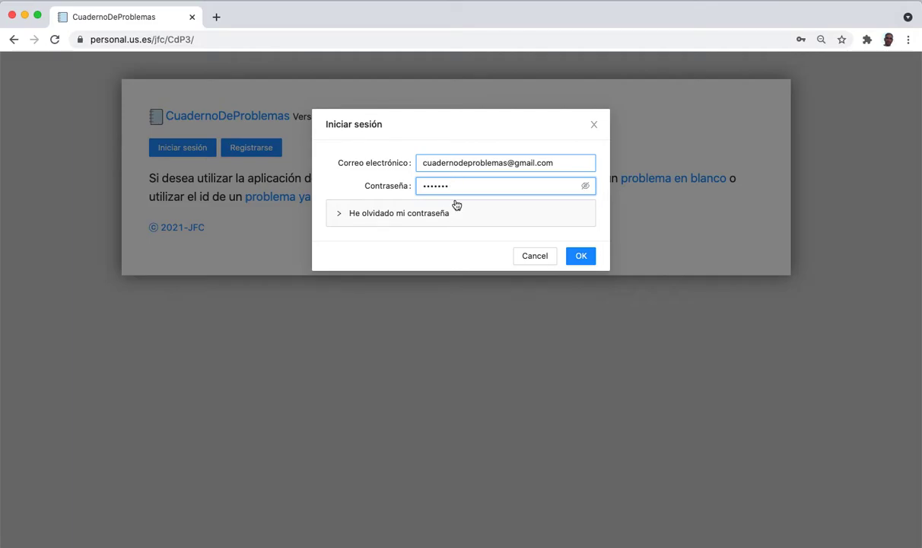
left_click(586, 262)
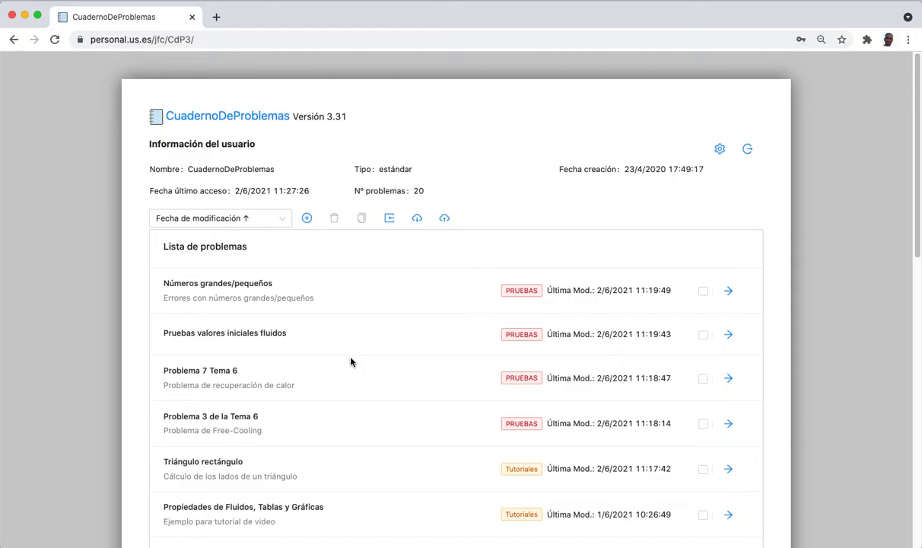
Browse the problem list and its sort options, then add a new blank 'Nuevo Problema' entry.
scroll(351, 363, "down", 10)
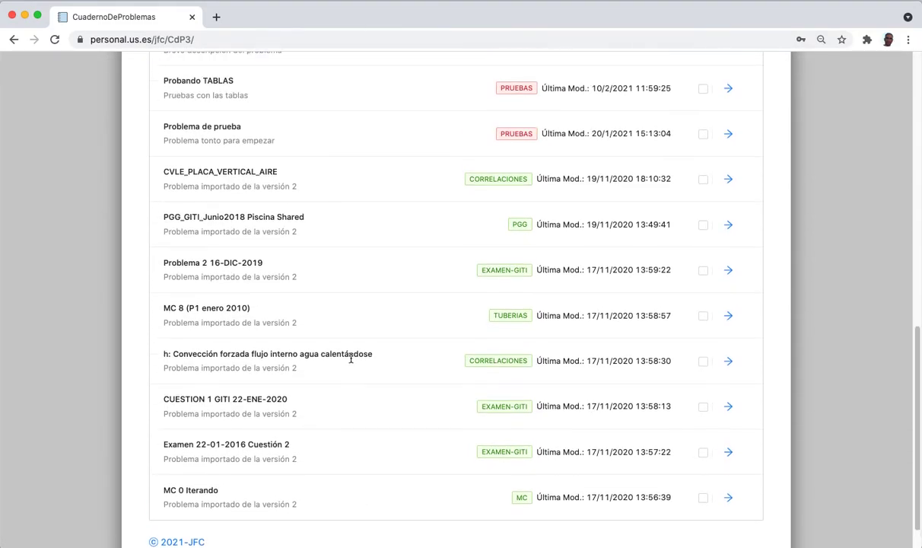
scroll(351, 362, "up", 10)
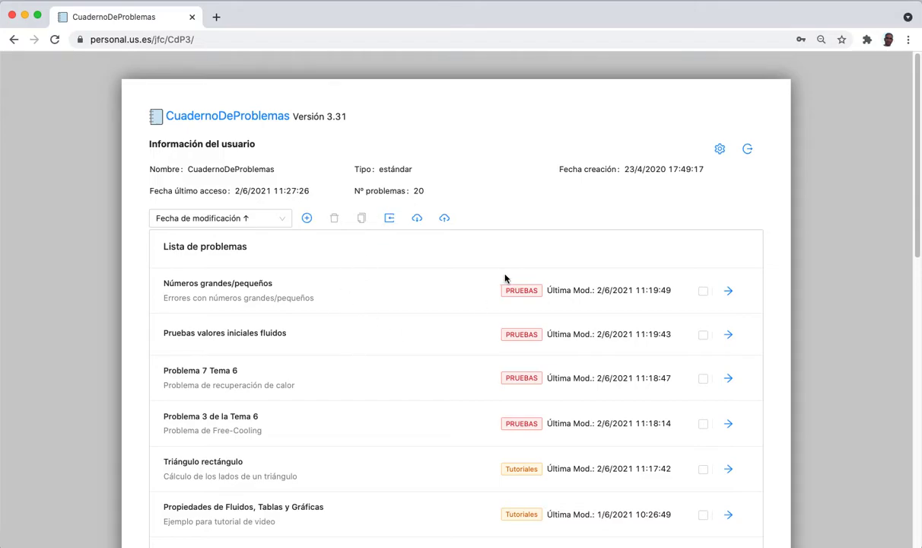
left_click(283, 219)
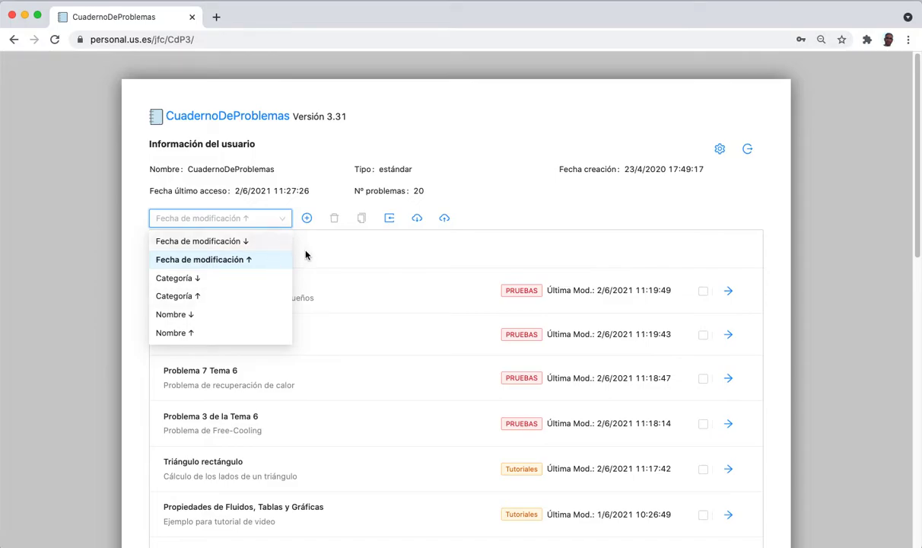
left_click(356, 273)
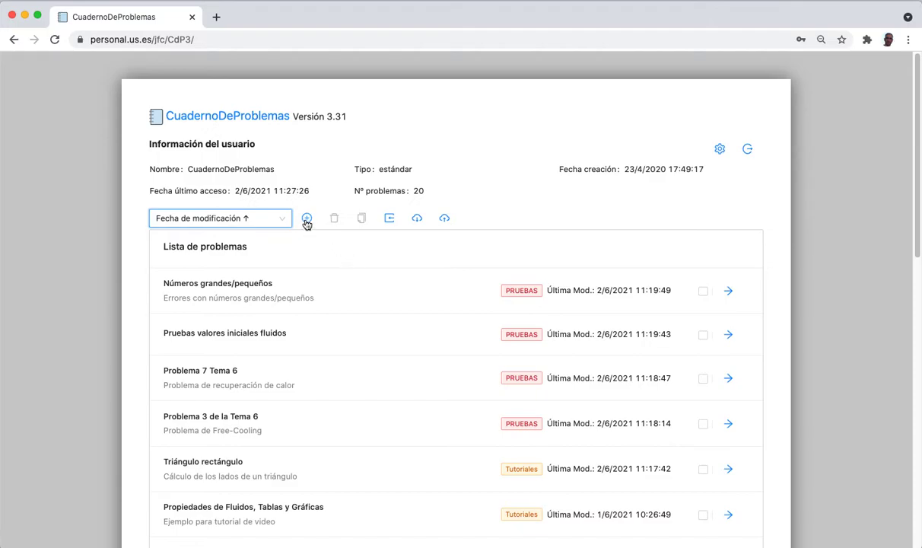
left_click(704, 292)
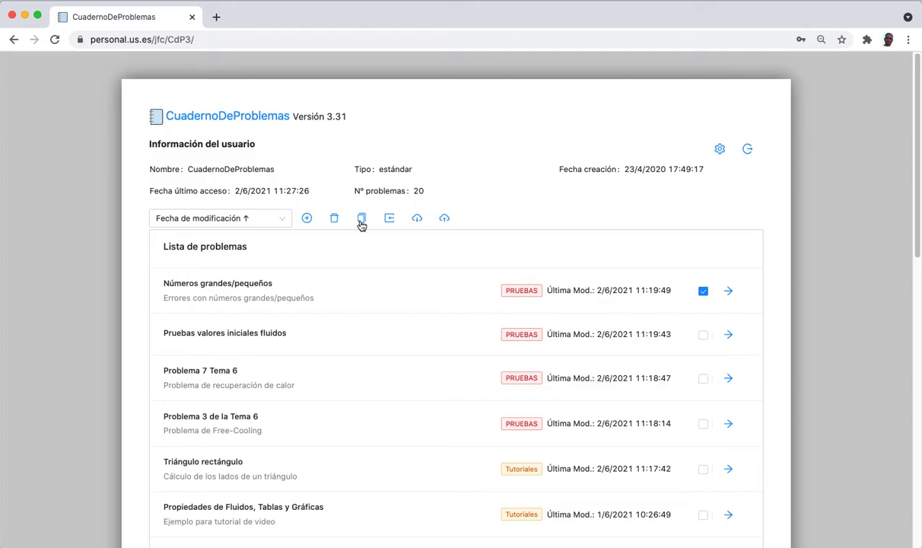
left_click(703, 290)
left_click(307, 220)
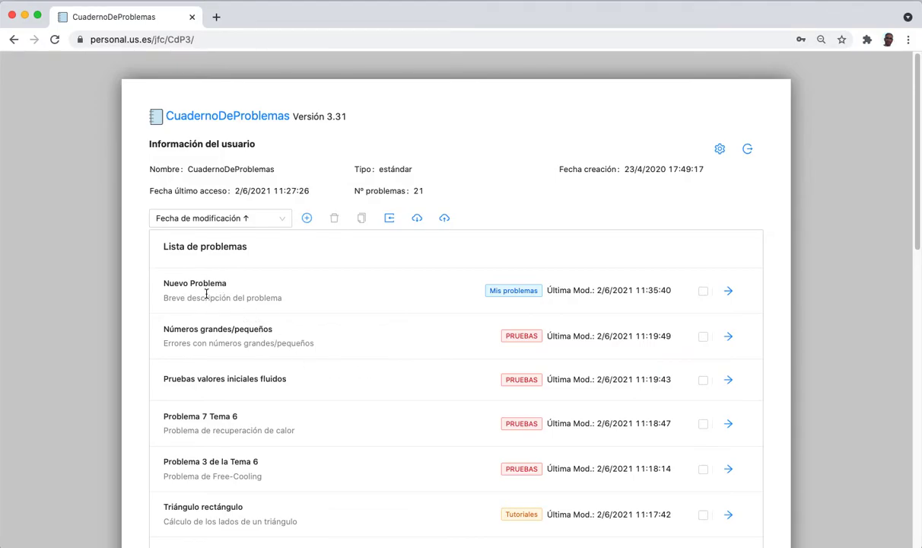
Open 'Nuevo Problema' in the editor, go back to the list, and reopen it.
left_click(728, 291)
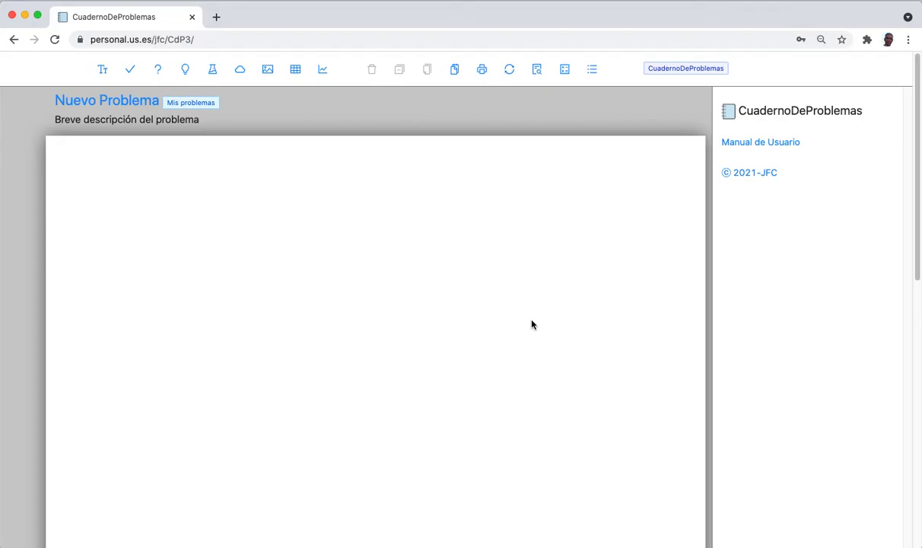
left_click(593, 70)
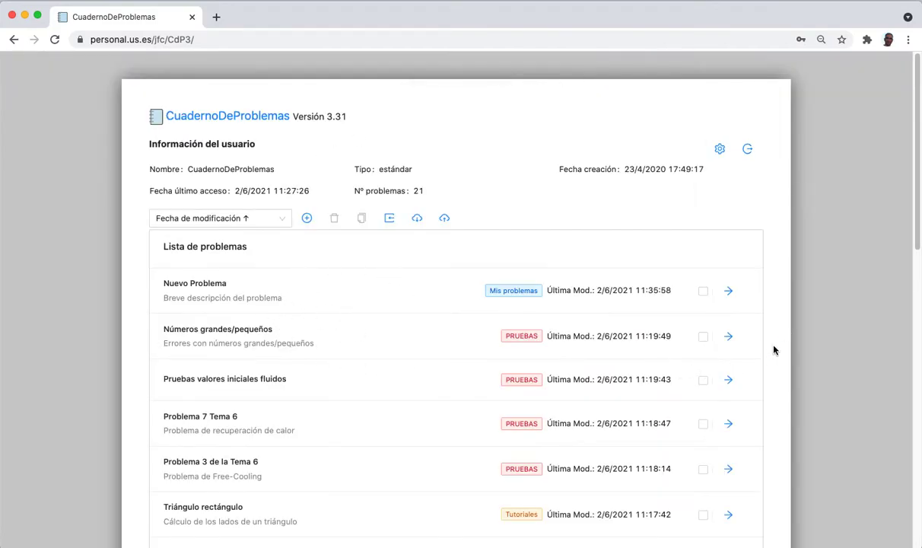
left_click(728, 292)
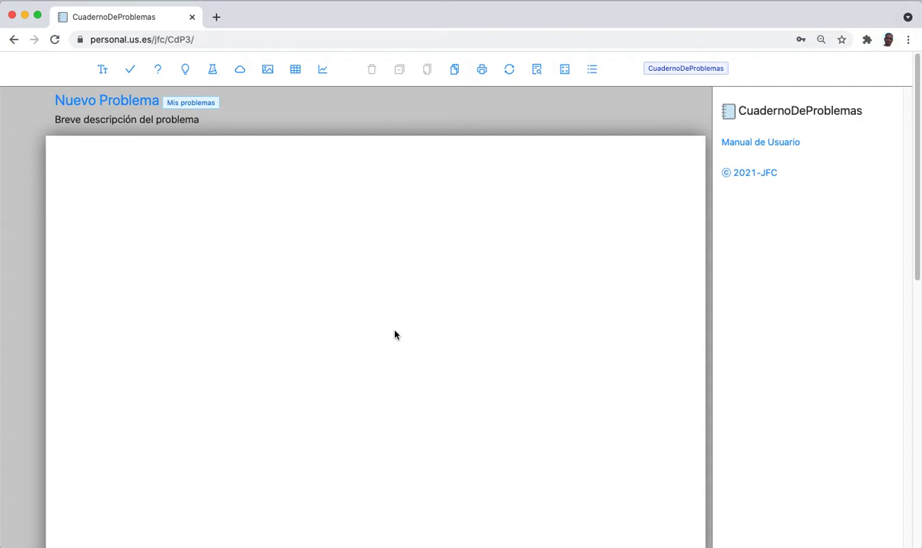
In the problem properties, replace the name with 'Iniciación a CdP'.
left_click(85, 106)
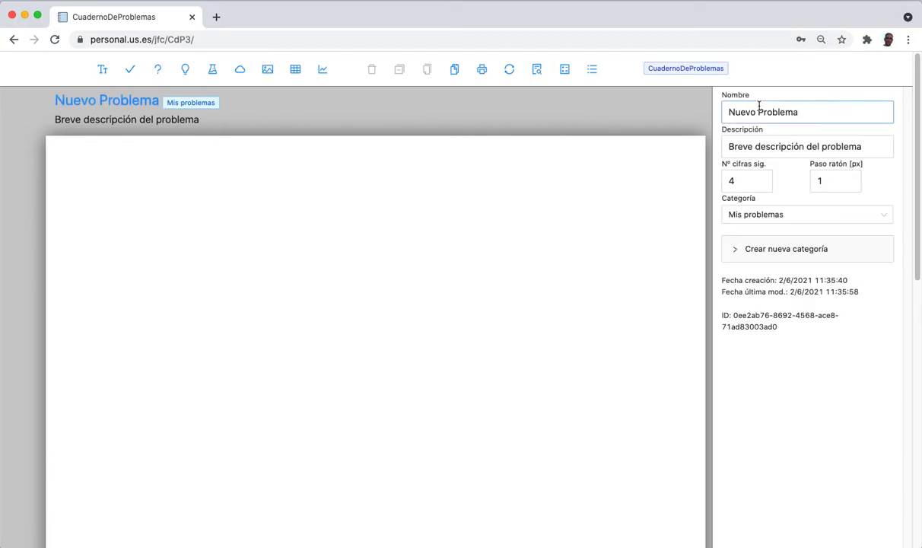
left_click_drag(831, 117, 701, 114)
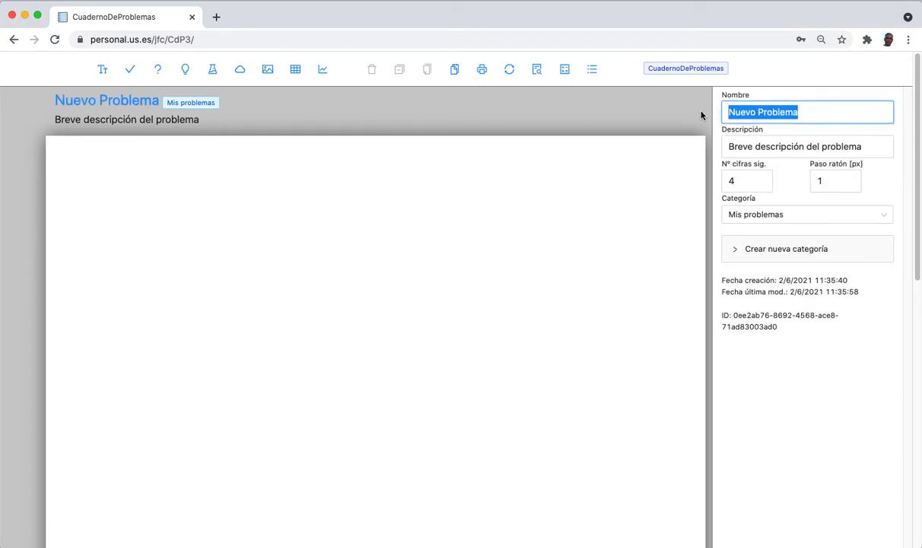
type("Al")
key("BackSpace")
key("BackSpace")
type("Ini")
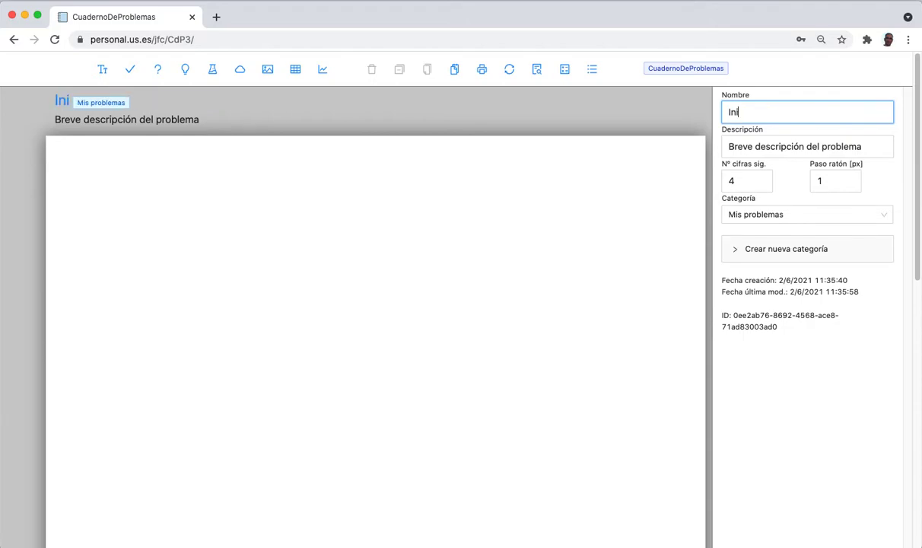
type("ciación a")
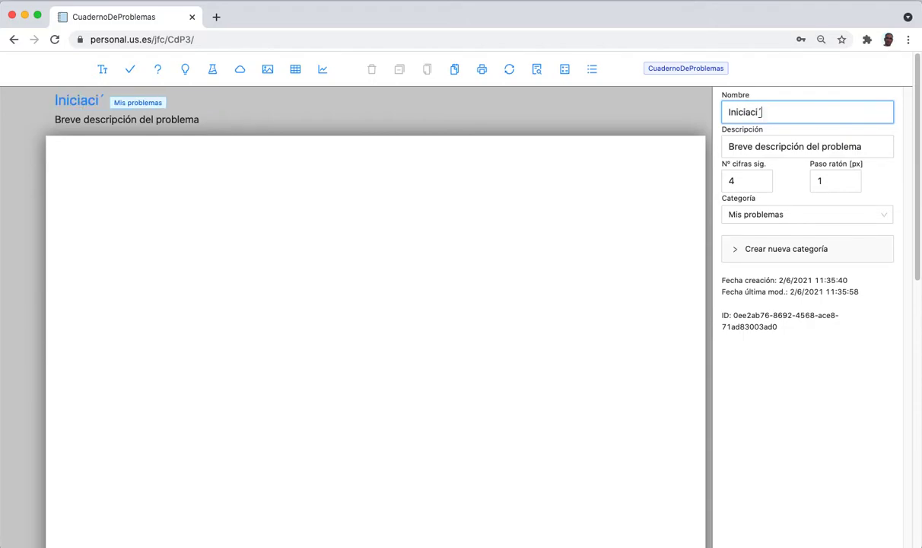
type(" C")
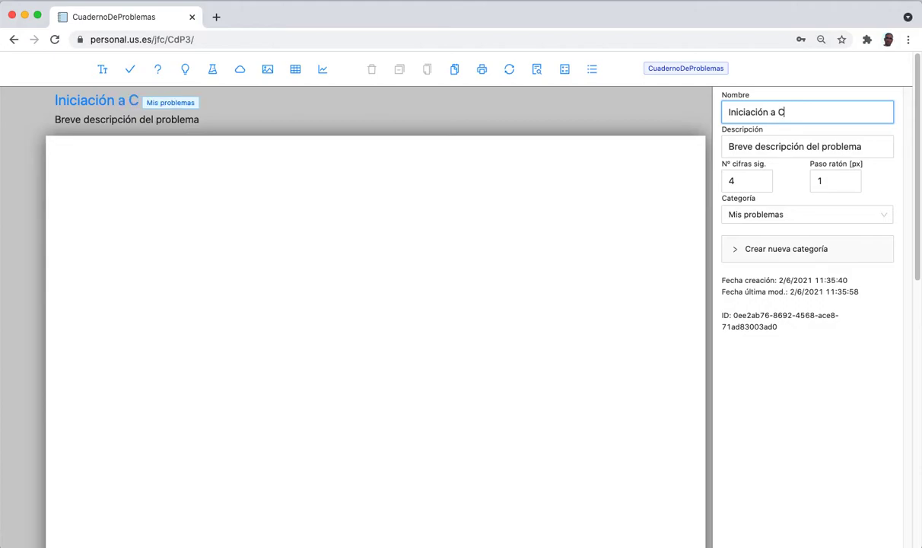
type("dP")
Set the problem description to 'Sencillo problema geométrico'.
key("Tab")
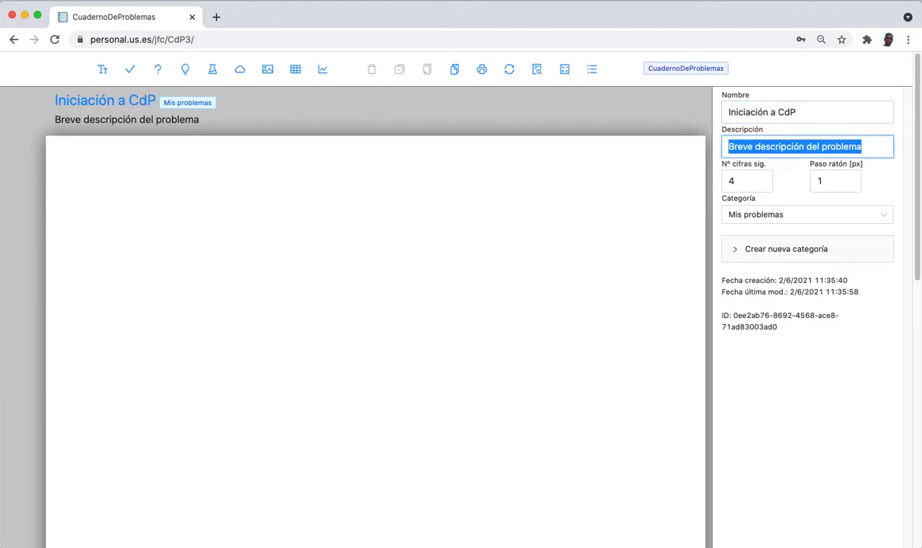
type("Senciila")
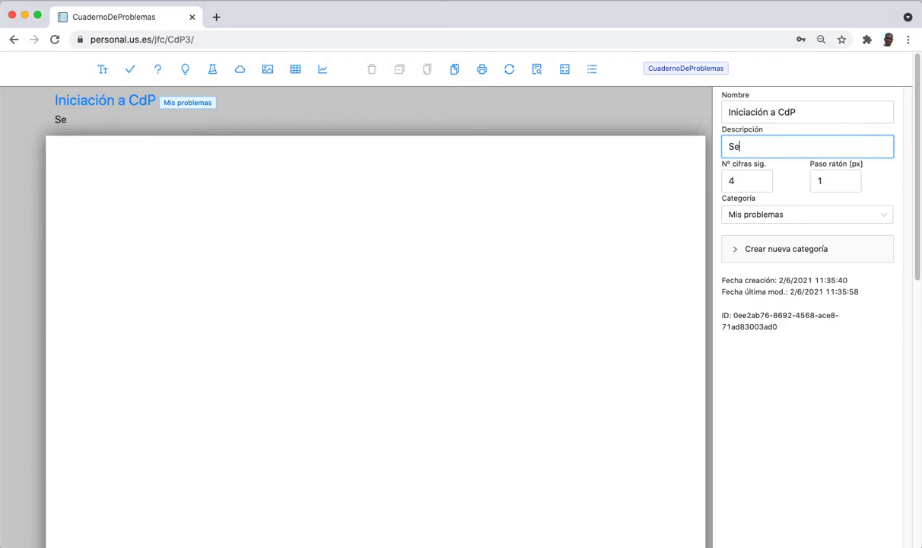
key("BackSpace")
key("BackSpace")
key("BackSpace")
type("llo `rpblema")
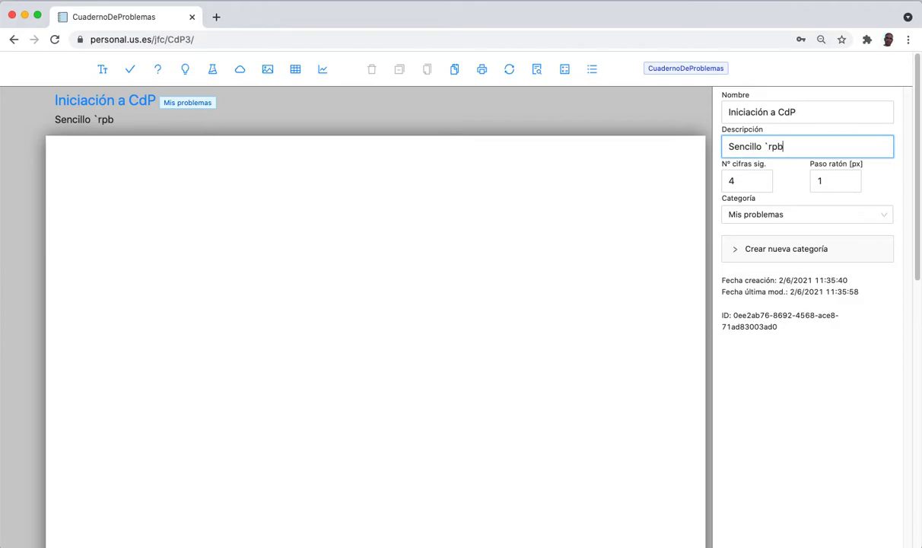
key("BackSpace")
key("BackSpace")
key("BackSpace")
key("BackSpace")
key("BackSpace")
key("BackSpace")
key("BackSpace")
type("problema geométrico")
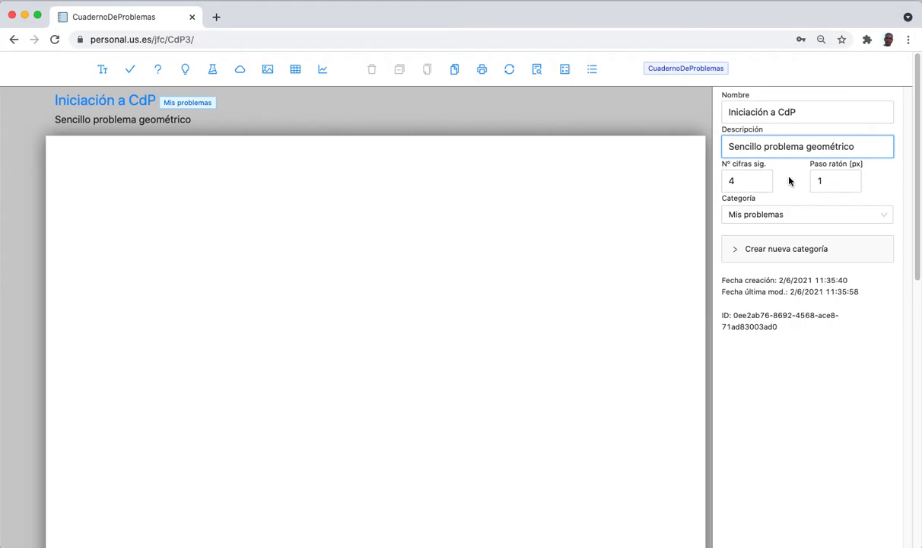
Set the mouse step (Paso ratón) to 10 px.
left_click(744, 180)
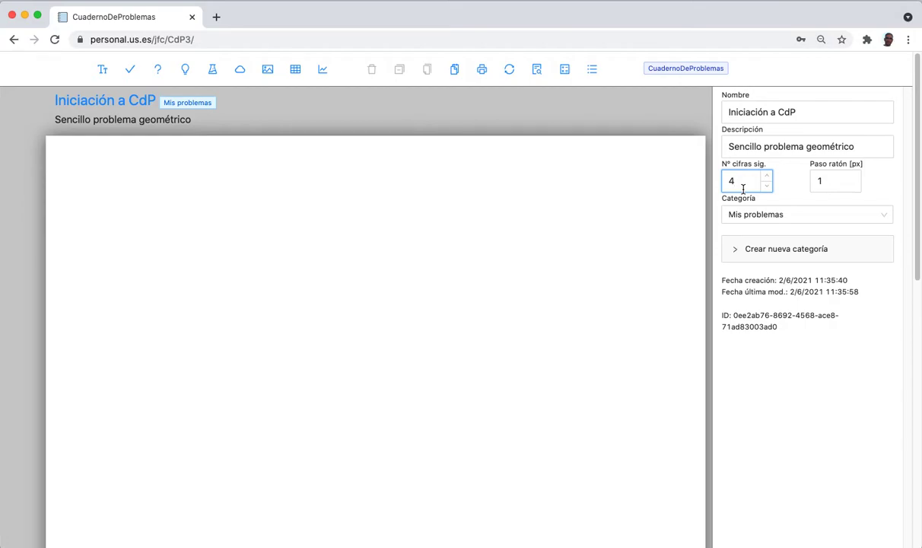
left_click(825, 181)
type("0")
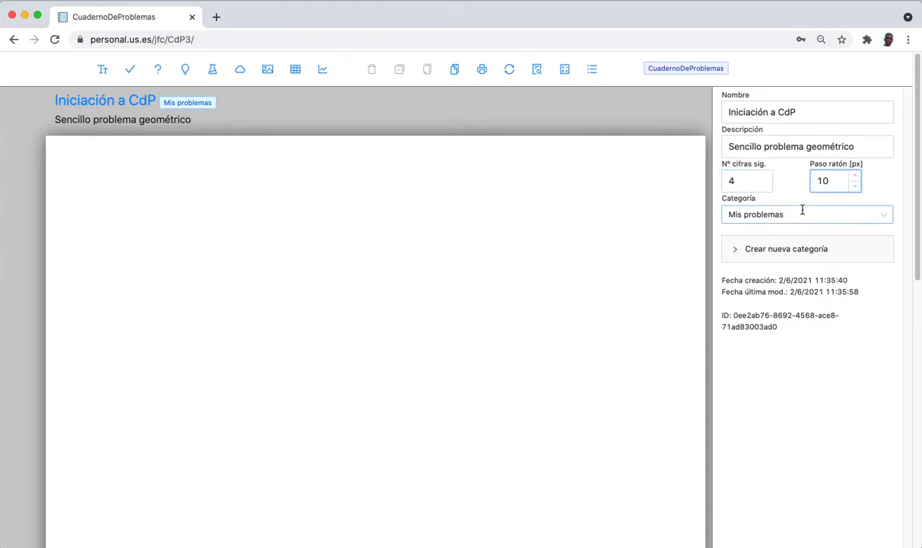
left_click(788, 189)
Choose the Tutoriales category and close the problem properties.
left_click(789, 205)
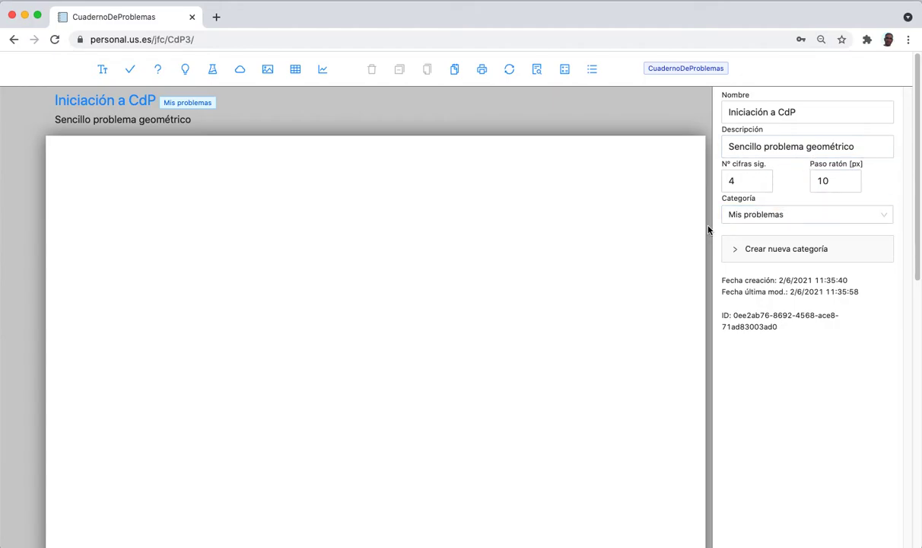
left_click(888, 216)
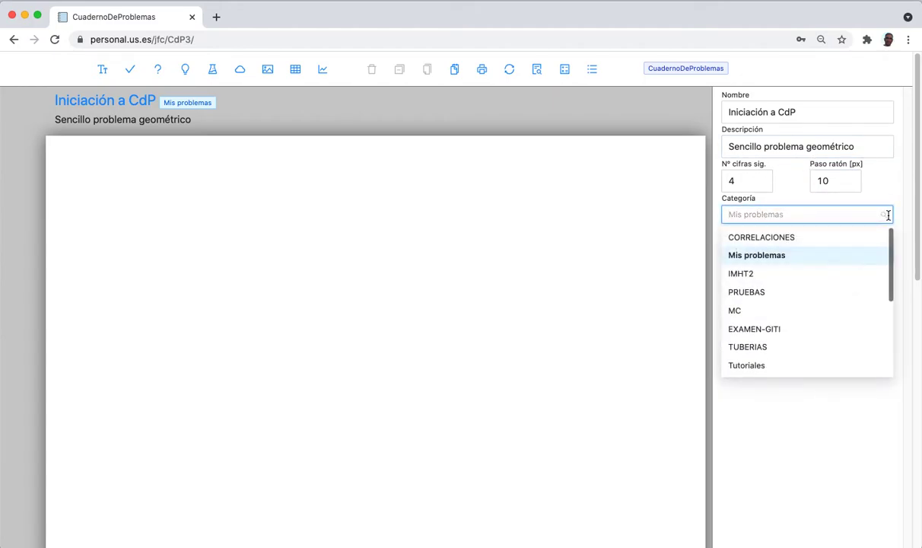
left_click(757, 368)
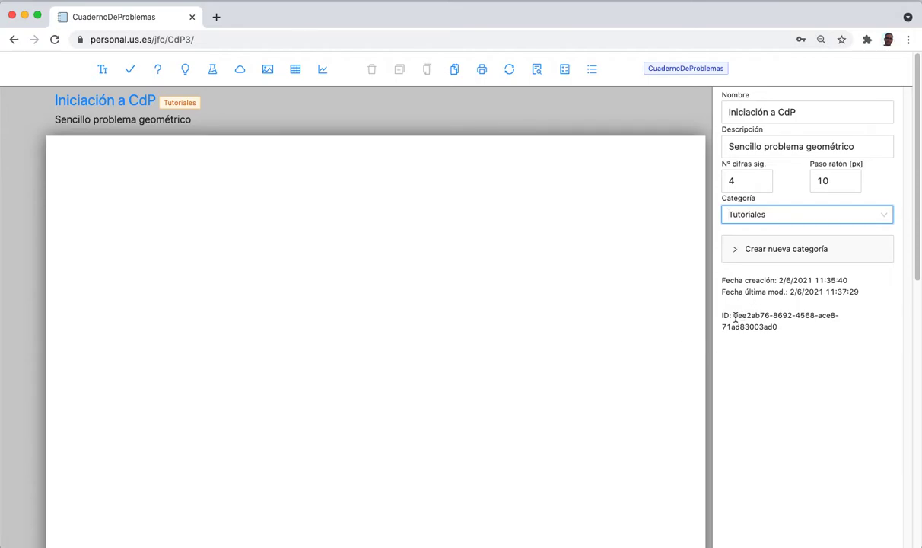
left_click_drag(732, 316, 780, 328)
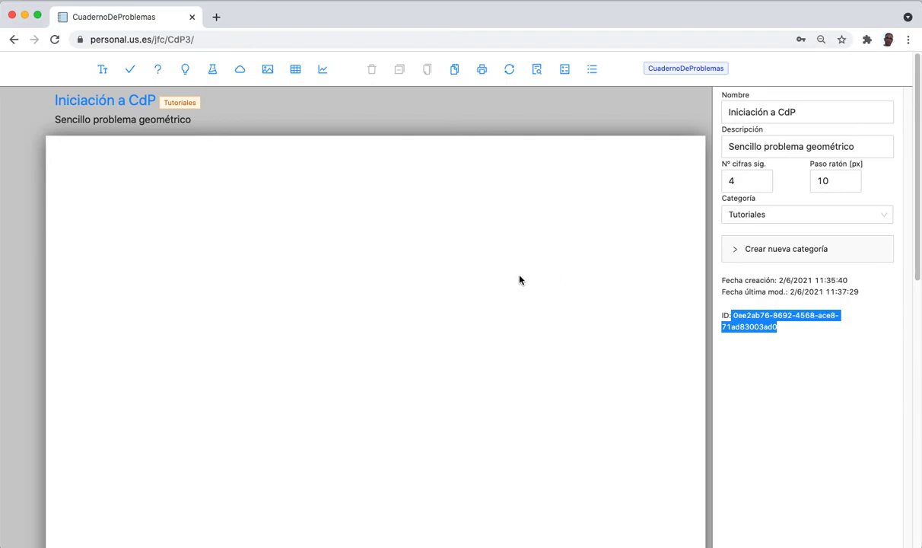
left_click(447, 297)
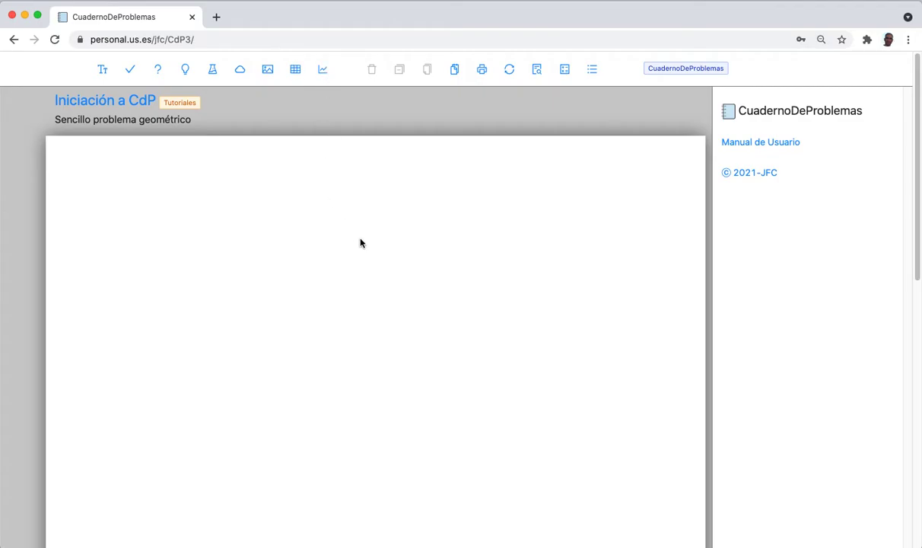
Add a text box near the page's top left.
left_click(104, 70)
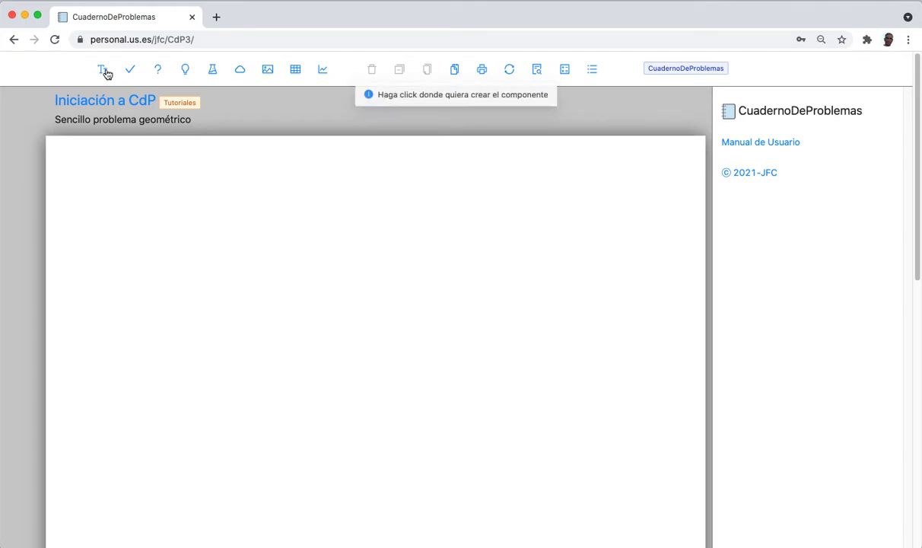
left_click(97, 171)
left_click_drag(134, 194, 98, 176)
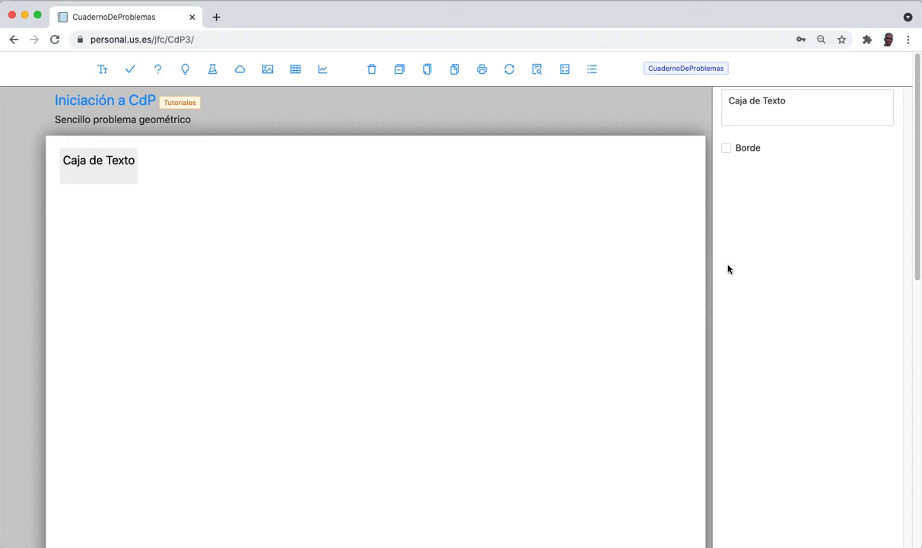
Replace 'Caja de Texto' with the statement: find the 3 sides, one side 2.5 m, area 2 m^2.
left_click(787, 112)
left_click_drag(811, 109, 718, 105)
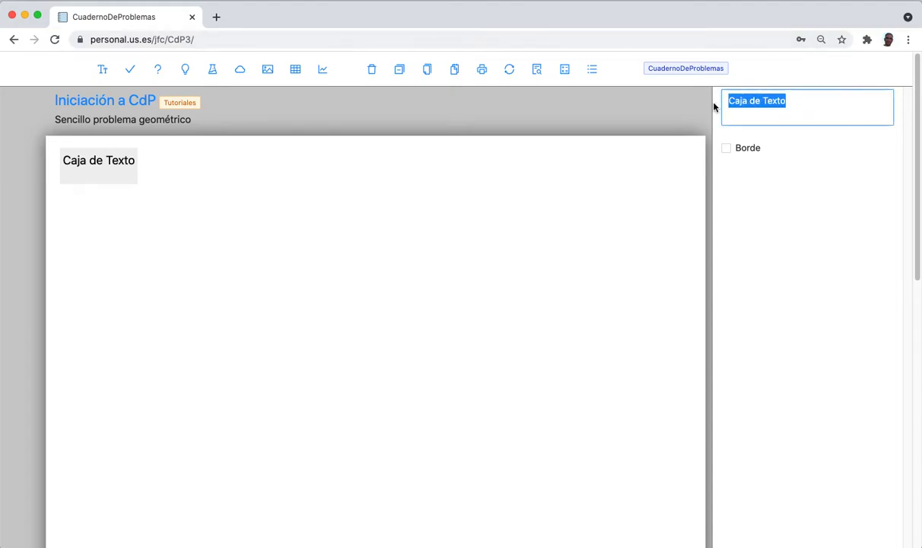
type("Calcu")
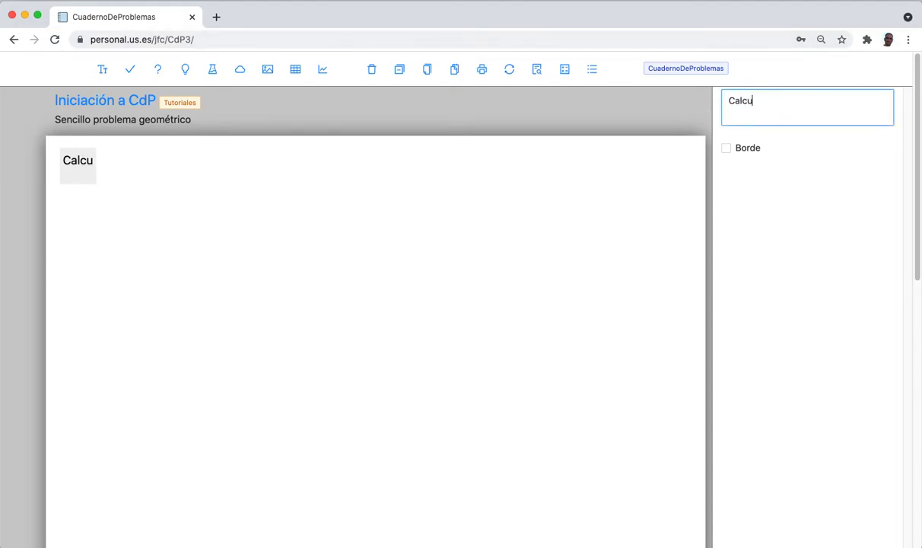
type("lar")
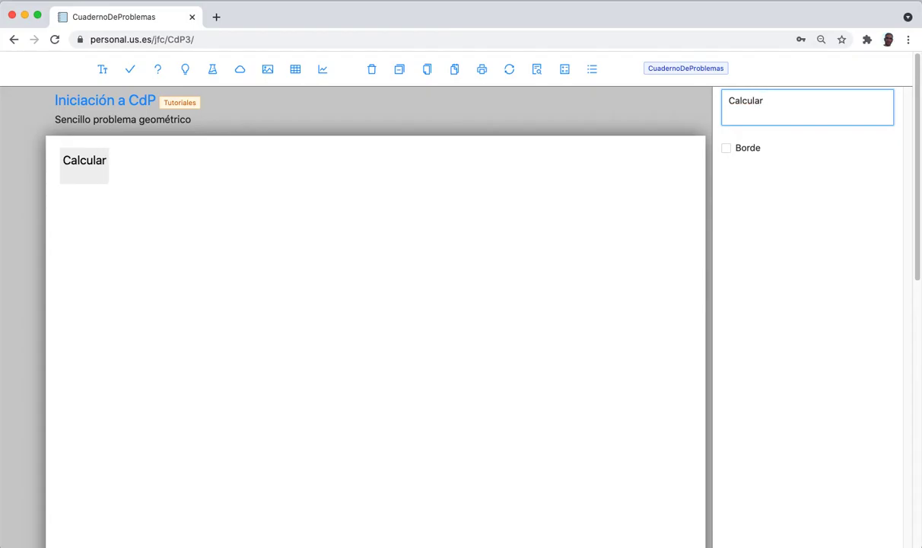
type(" la")
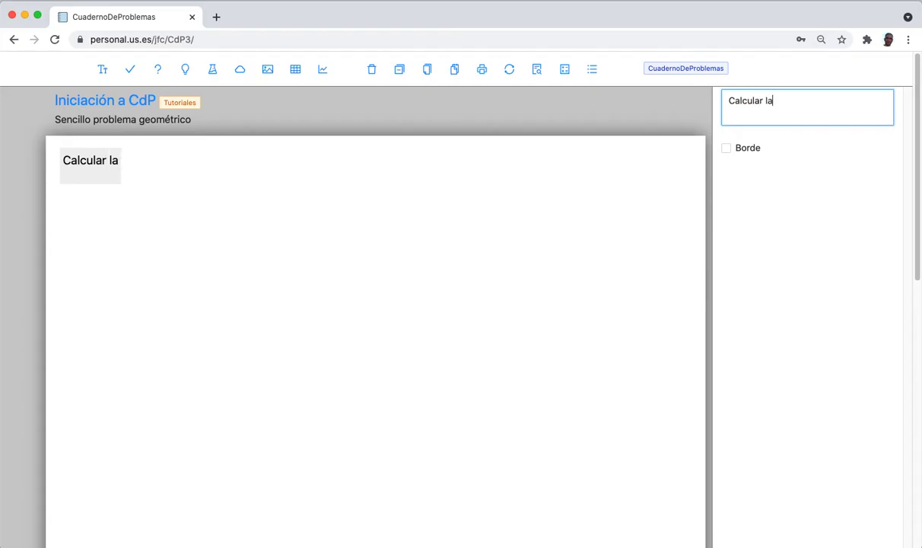
type(" longitu")
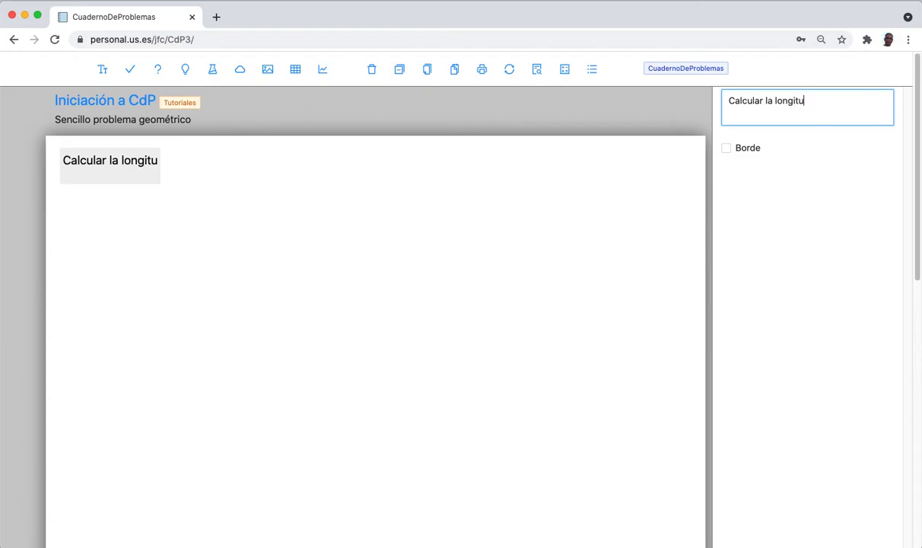
type("d de ")
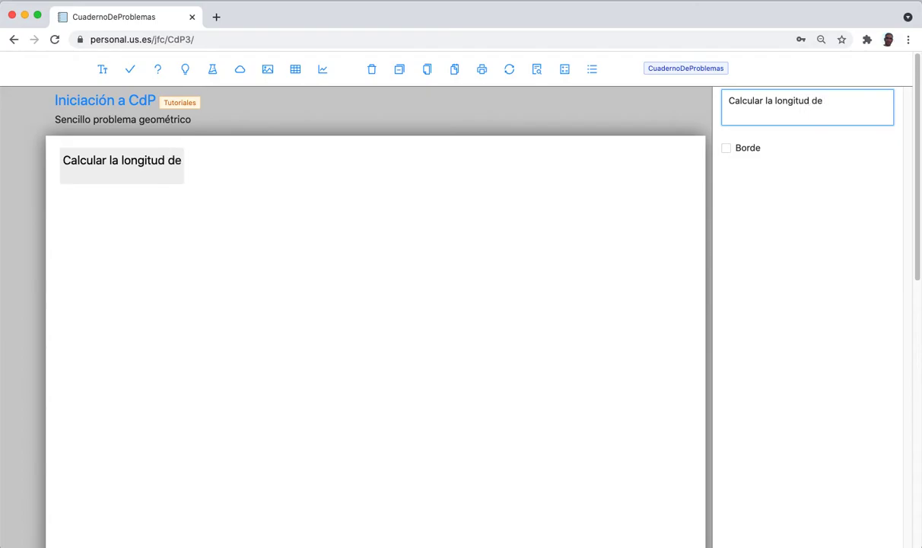
type("los")
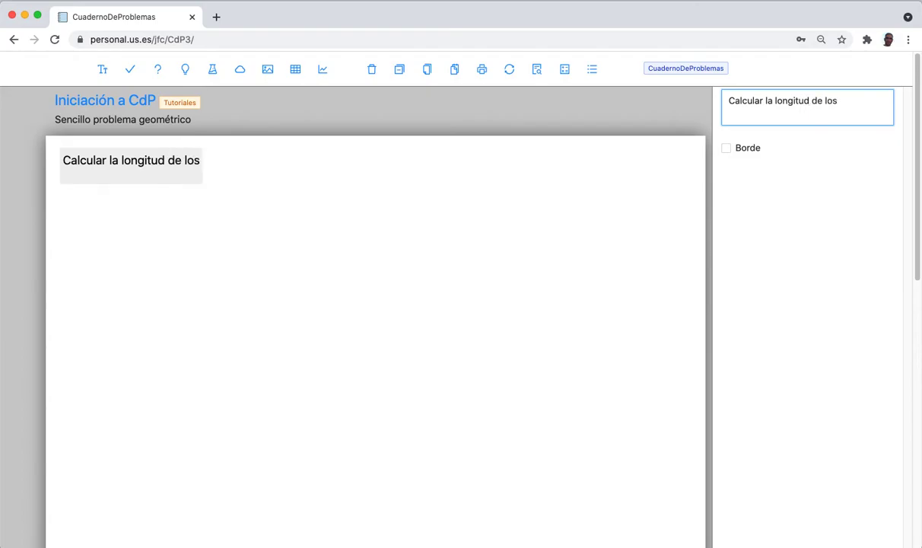
type(" 3 lados")
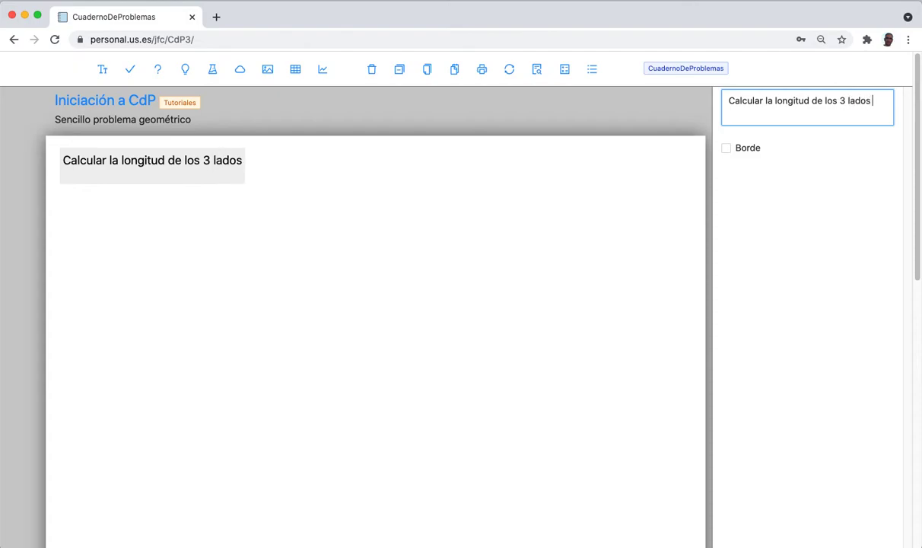
type(" de un tri")
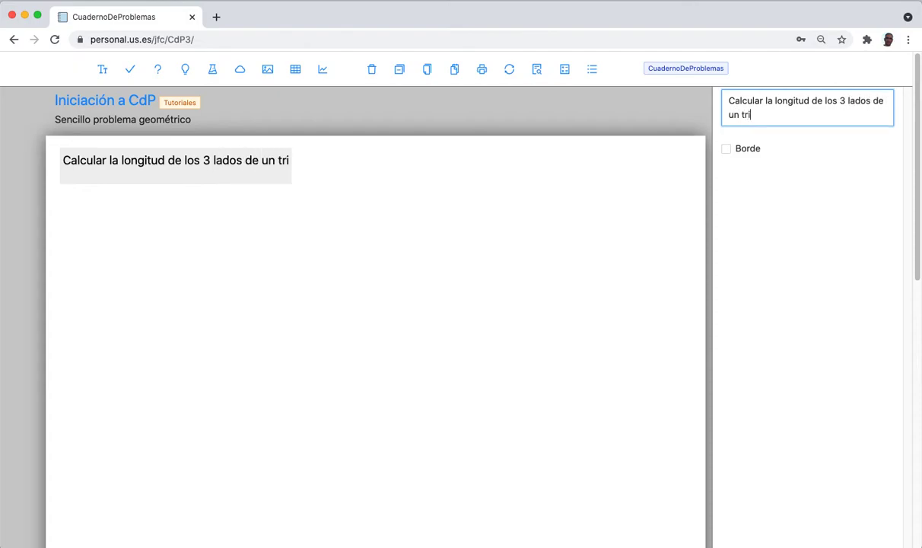
type("ángulo")
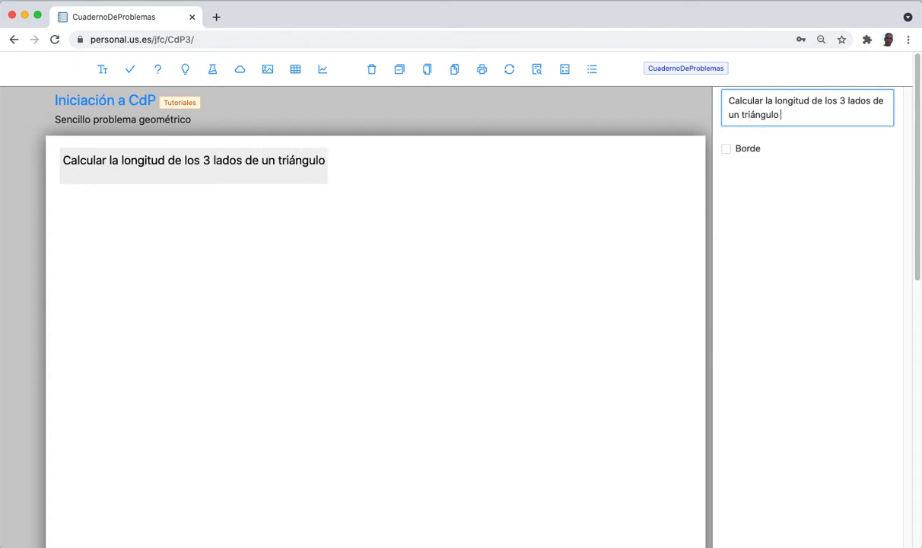
type(" rectán")
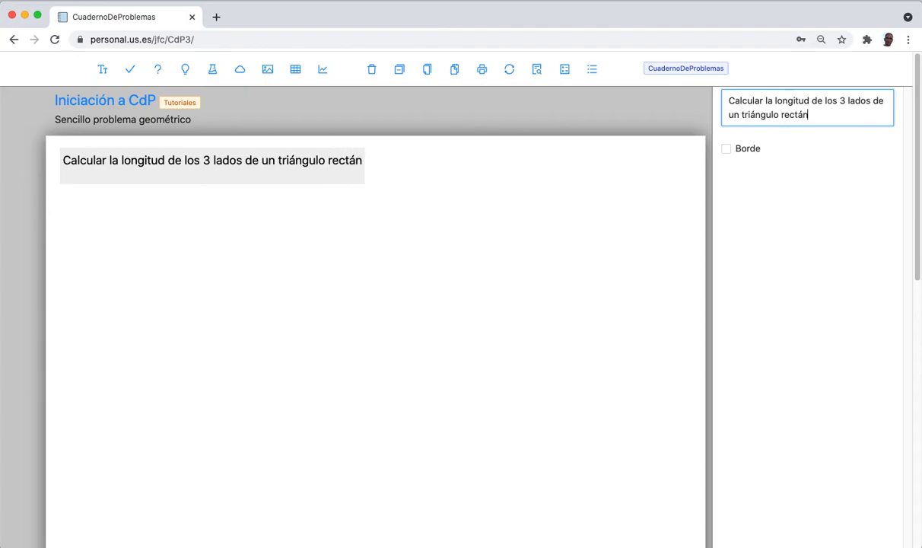
type("gulo")
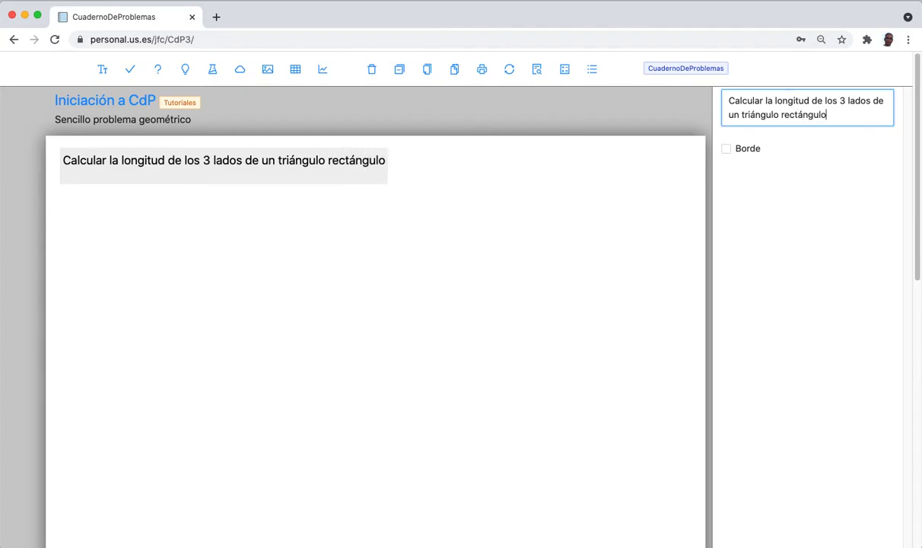
type(".")
key("Return")
key("Return")
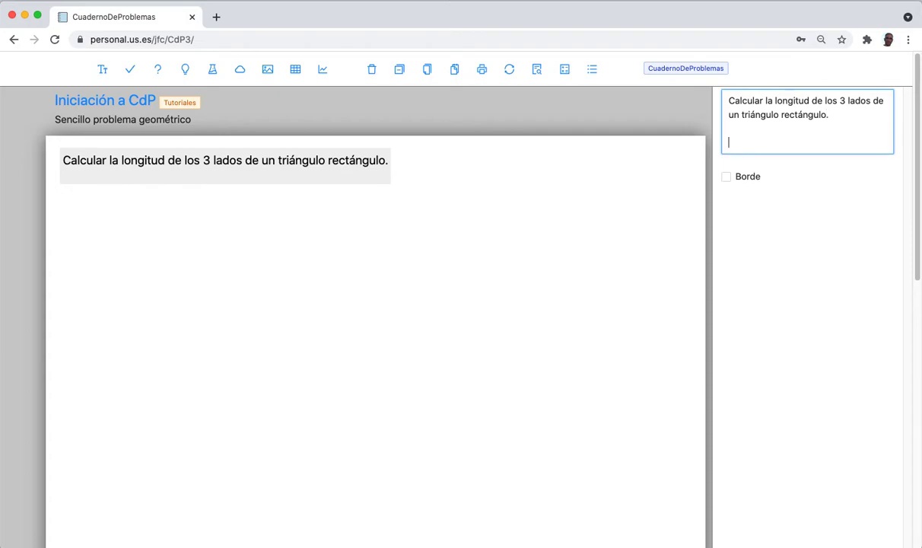
type("Si uno")
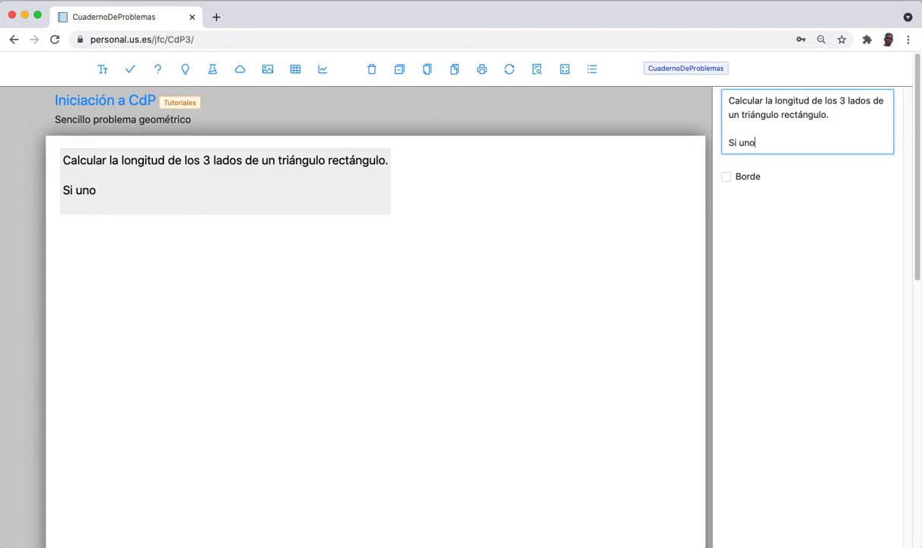
type(" de sus lav")
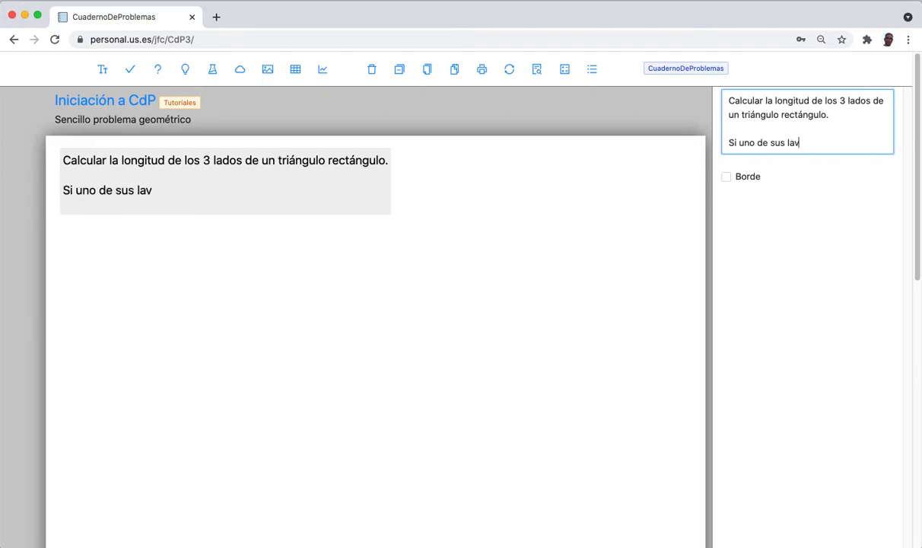
key("BackSpace")
type("dos mide 2.5 m")
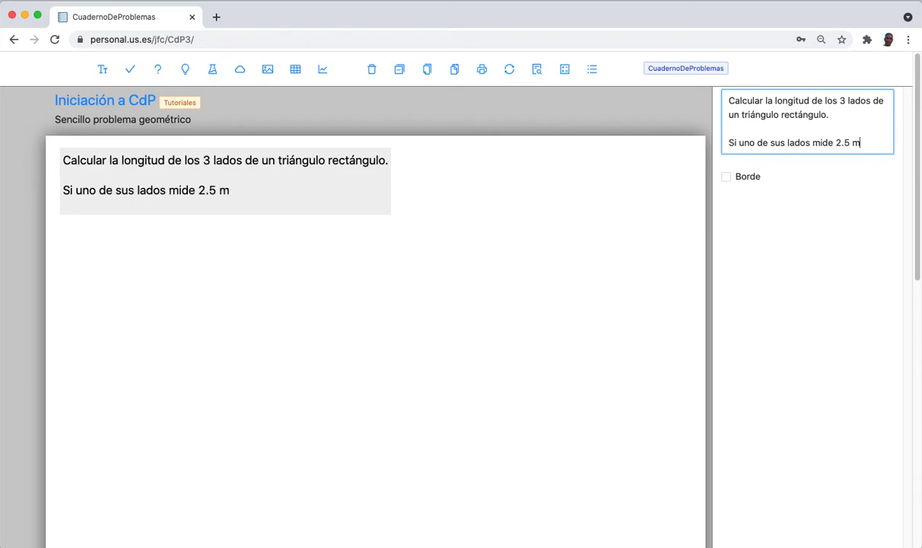
type(" y su área ")
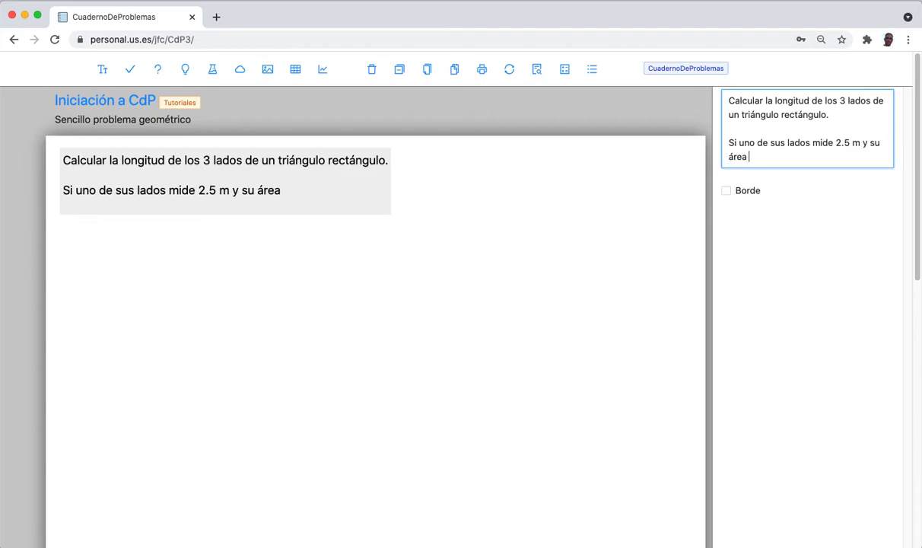
type("vale 2 m^2")
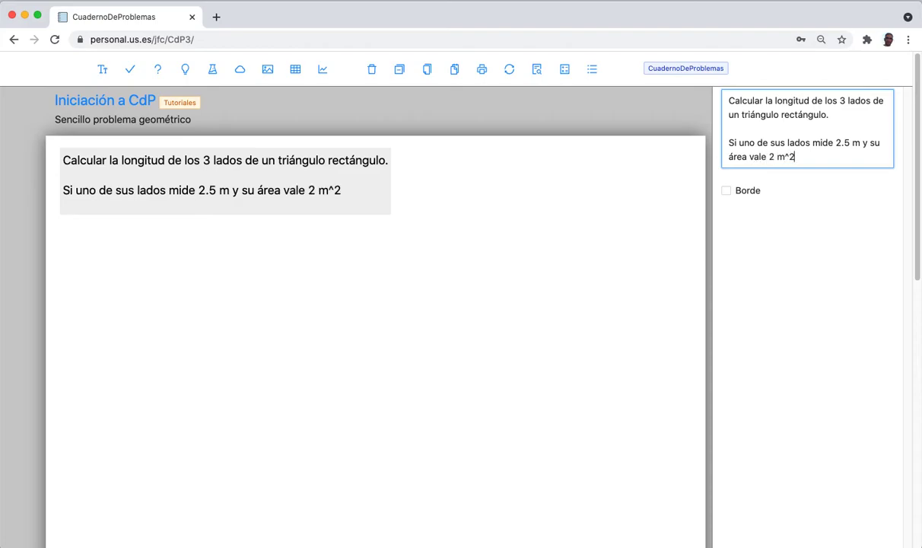
Deselect, reselect and nudge the problem statement box back into place.
left_click(403, 259)
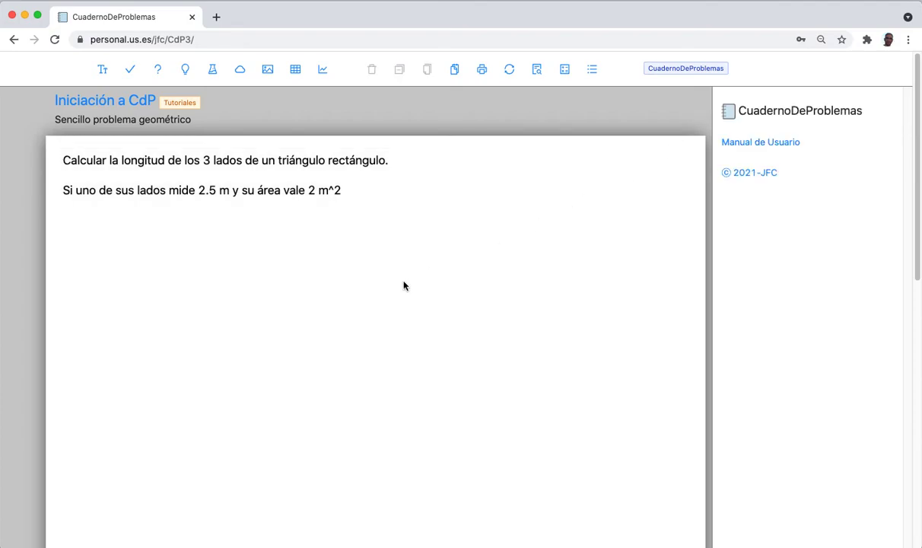
left_click(240, 193)
left_click_drag(240, 193, 214, 179)
left_click(193, 274)
Place an image placeholder beside the statement and list its source types.
left_click(267, 69)
left_click(453, 189)
left_click_drag(512, 257, 508, 220)
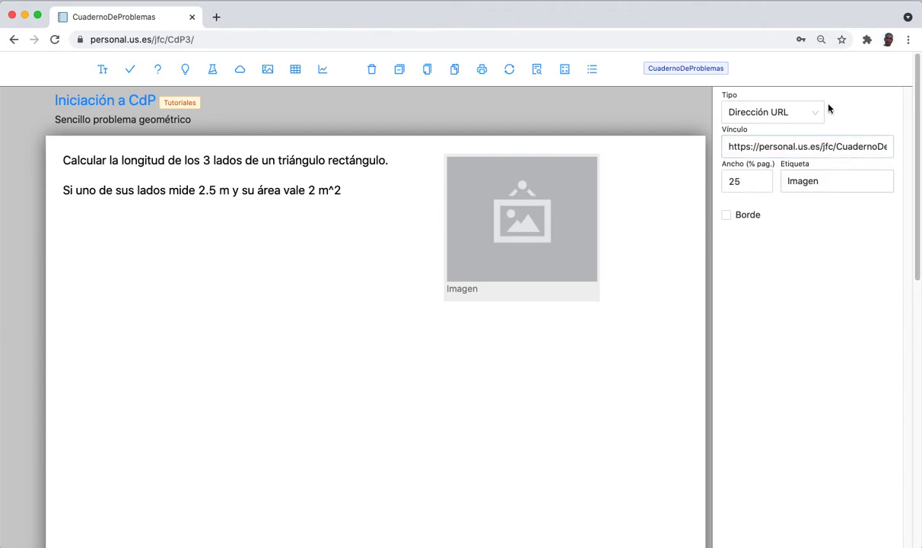
left_click(812, 113)
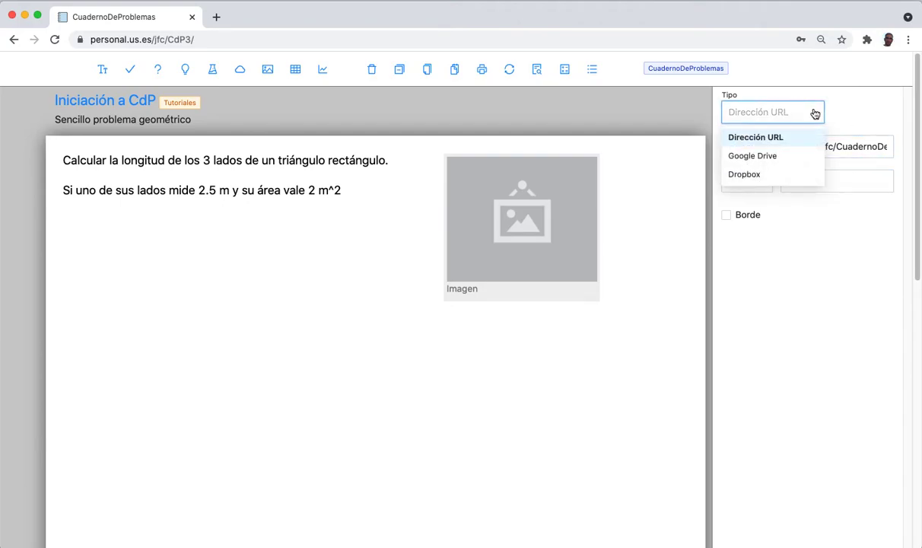
Use Google Drive as source, paste the triangle diagram's sharing link, and set width to 30.
left_click(746, 156)
triple_click(762, 147)
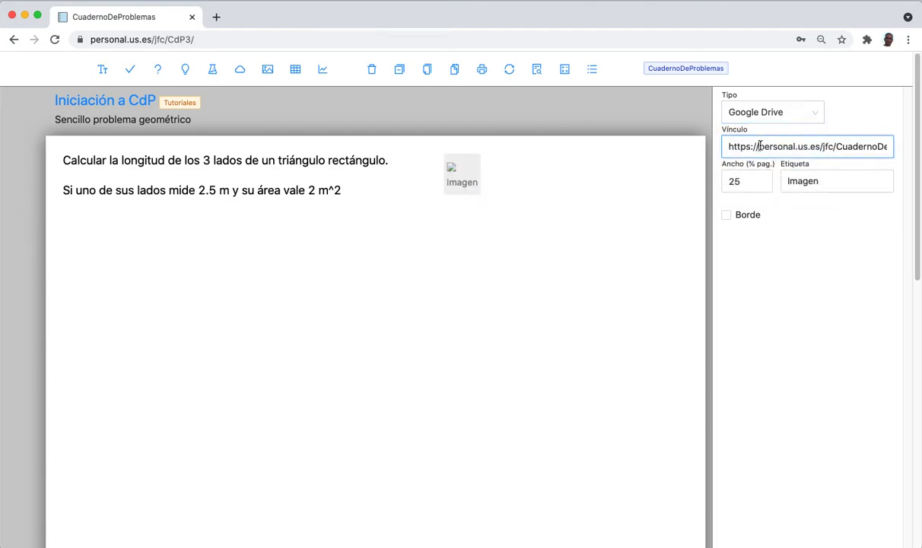
key("super+v")
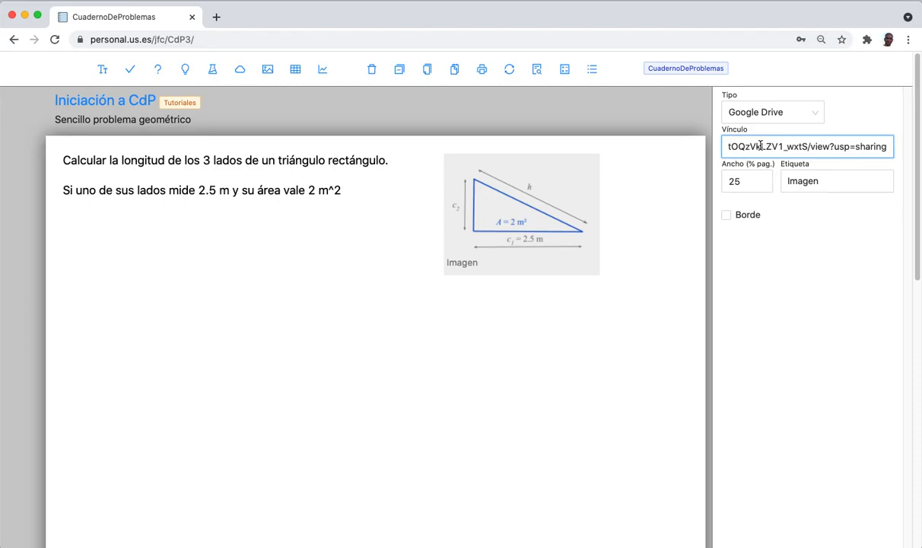
key("super+Left")
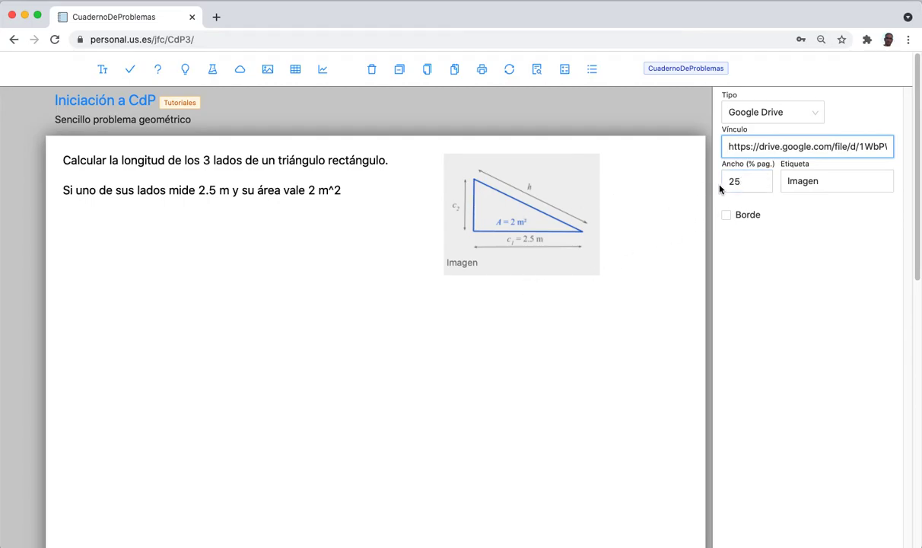
double_click(746, 181)
type("30")
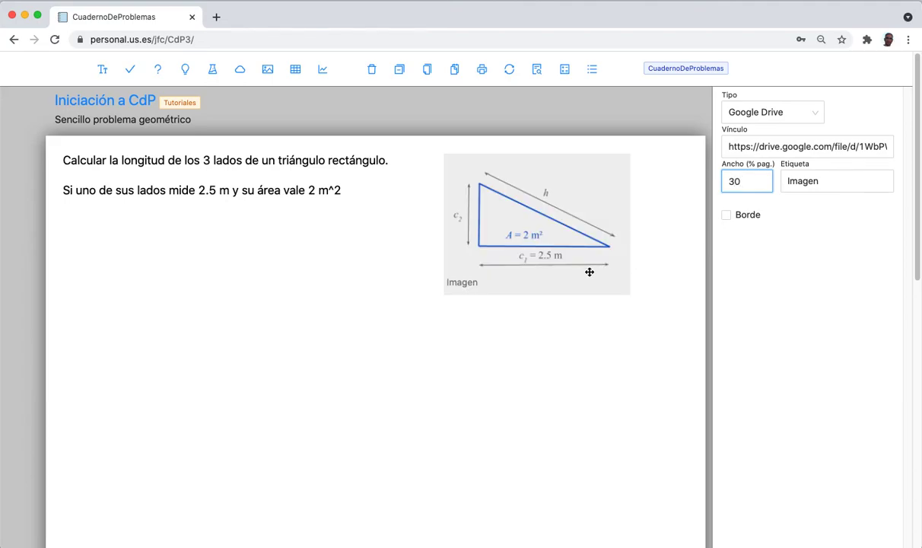
Change the image caption from 'Imagen' to 'Triángulo'.
left_click(802, 179)
key("Tab")
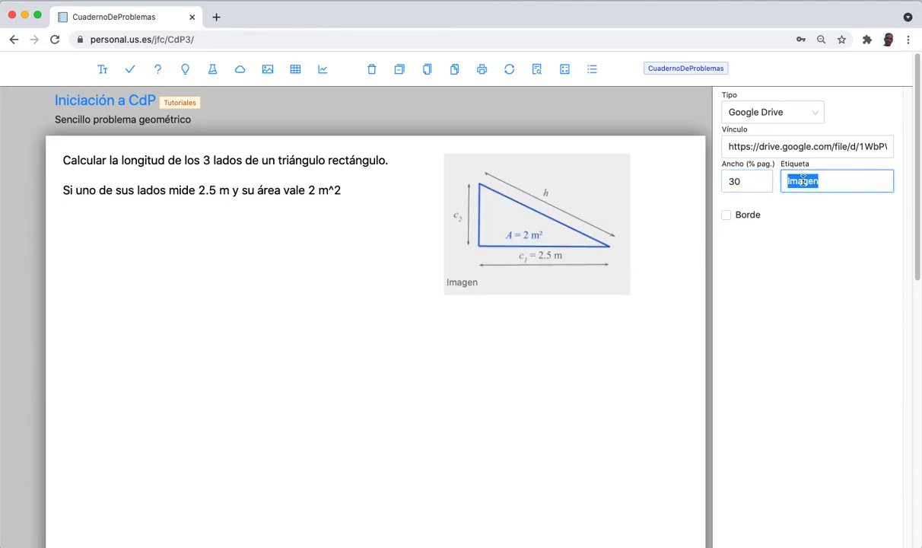
type("Ti")
key("BackSpace")
type("r")
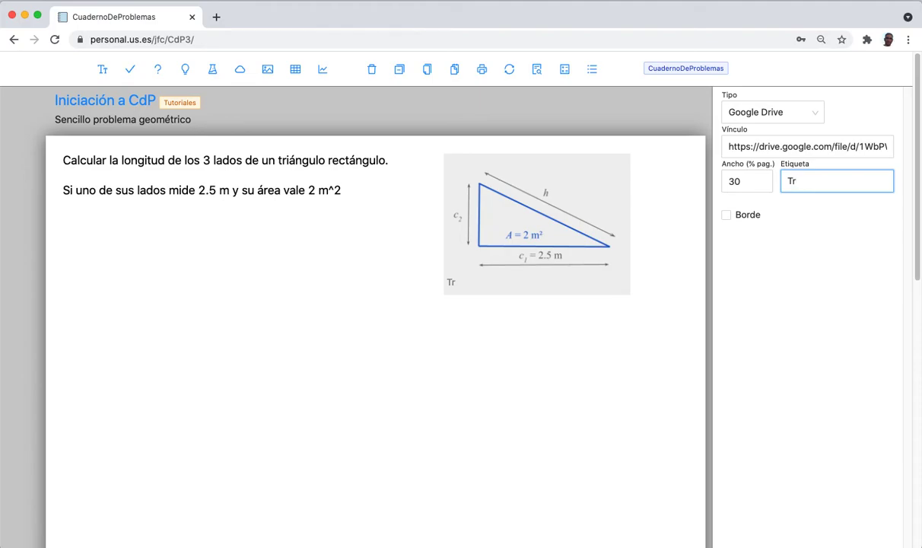
type("iángulo")
Shift the triangle image slightly to the right and deselect it.
left_click(589, 349)
left_click(590, 274)
left_click_drag(589, 275, 608, 275)
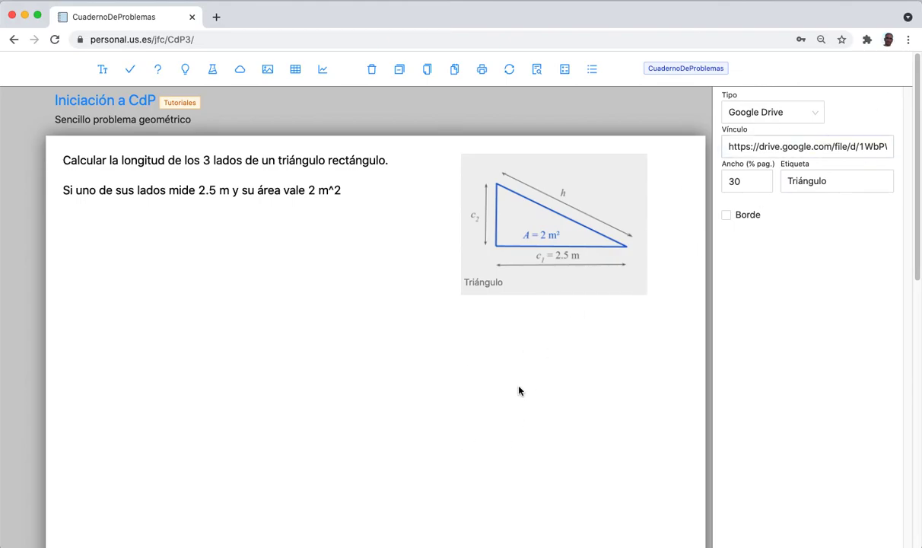
left_click(445, 393)
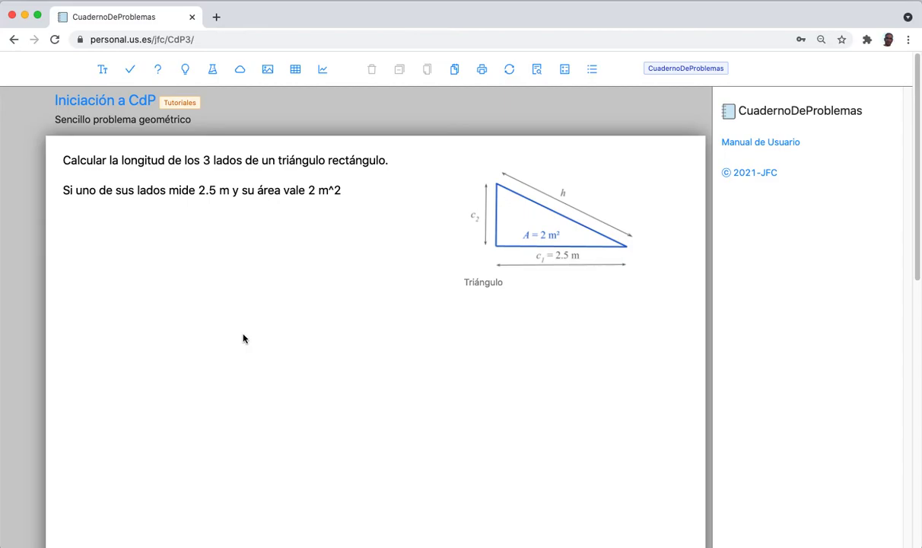
Add a data item under the statement with symbol c_1, value 2.5, description 'Primer lado:'.
left_click(131, 71)
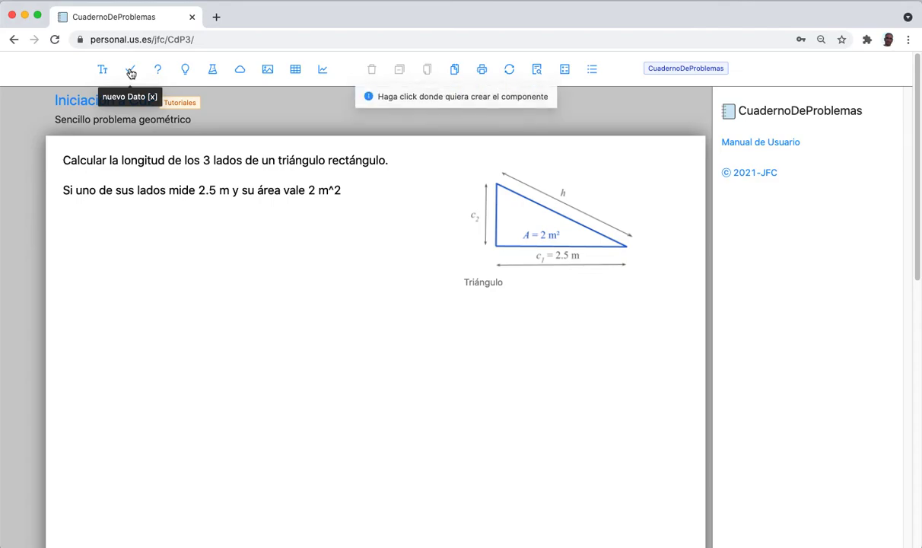
left_click(72, 228)
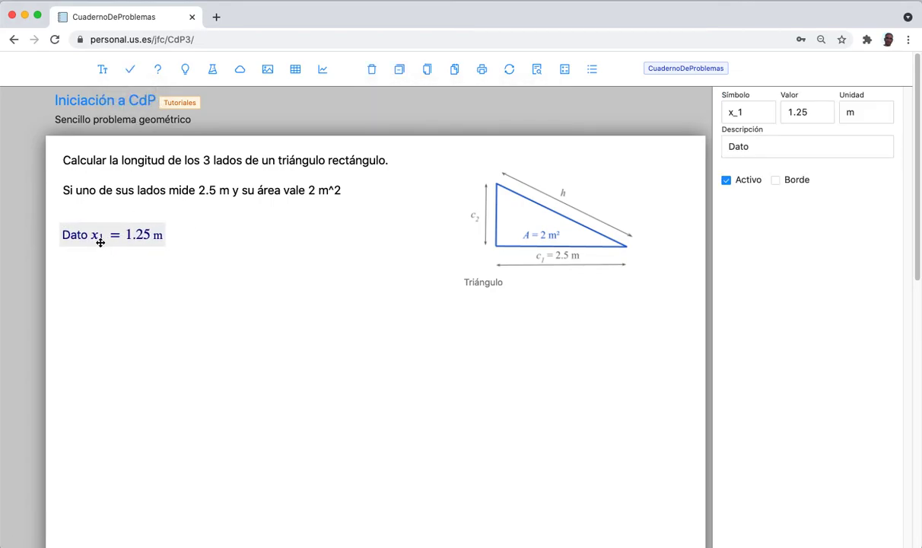
left_click_drag(758, 113, 700, 113)
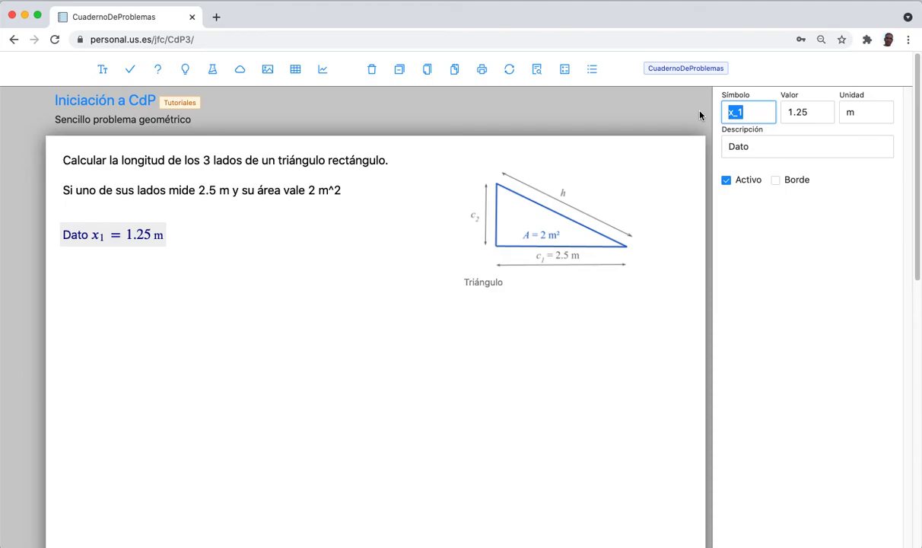
type("c_1")
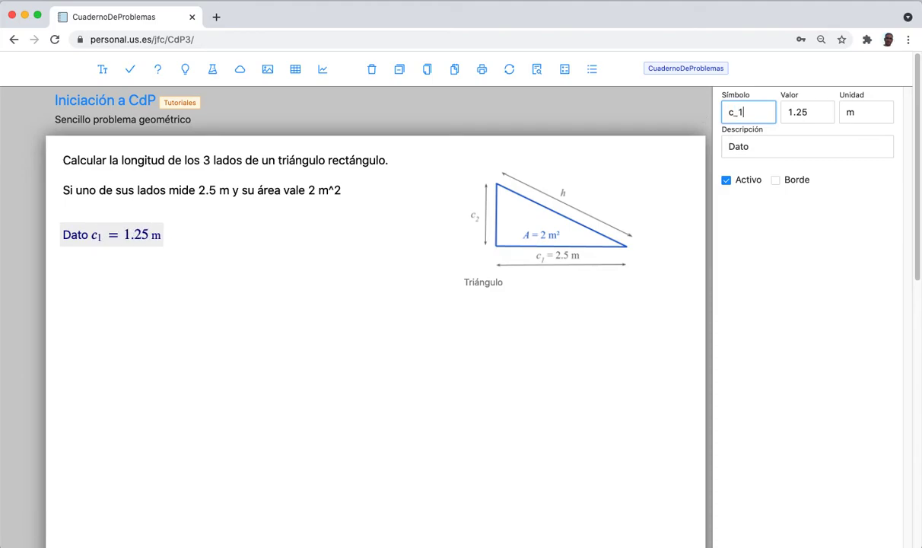
key("Tab")
type("2.5")
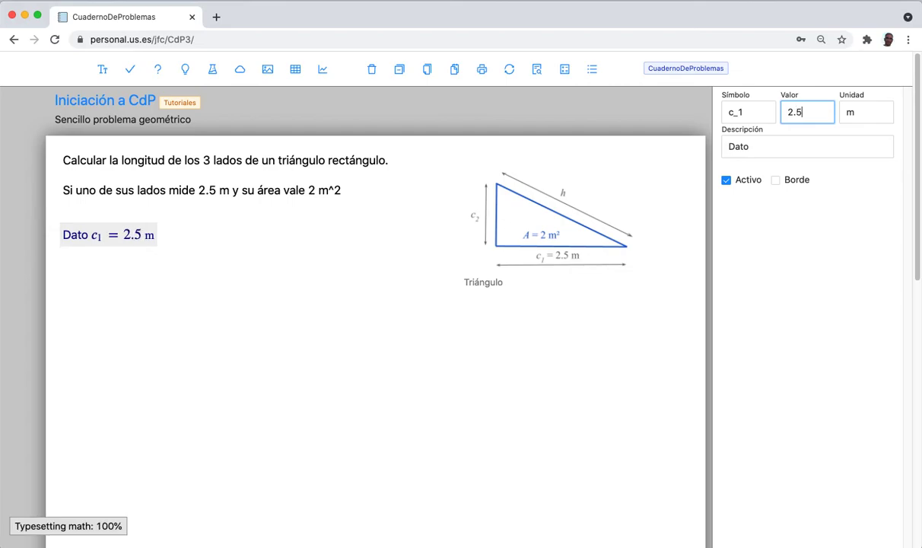
key("Tab")
key("Tab")
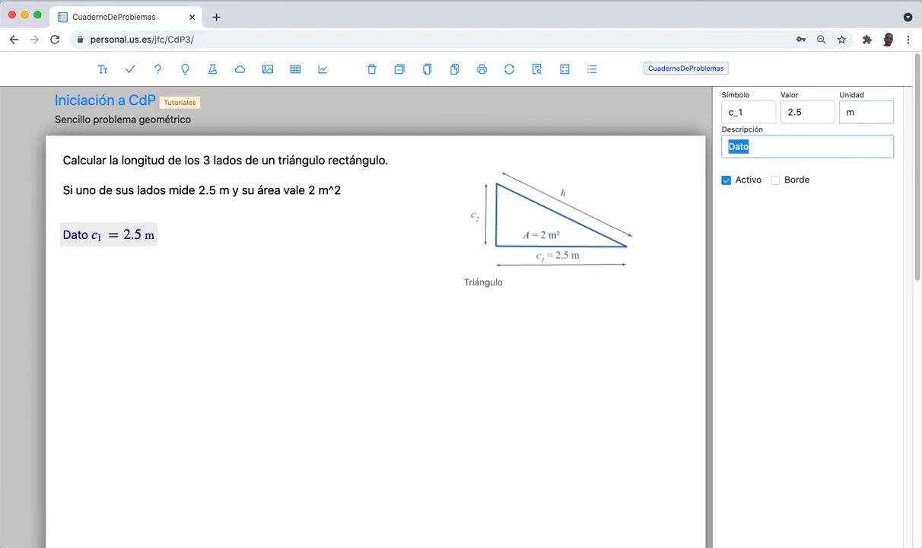
type("Prime")
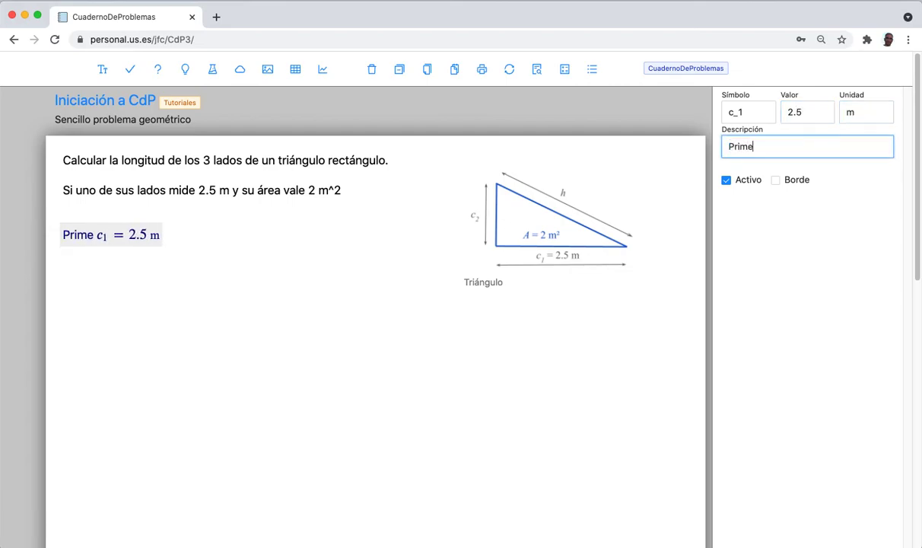
type("r lad")
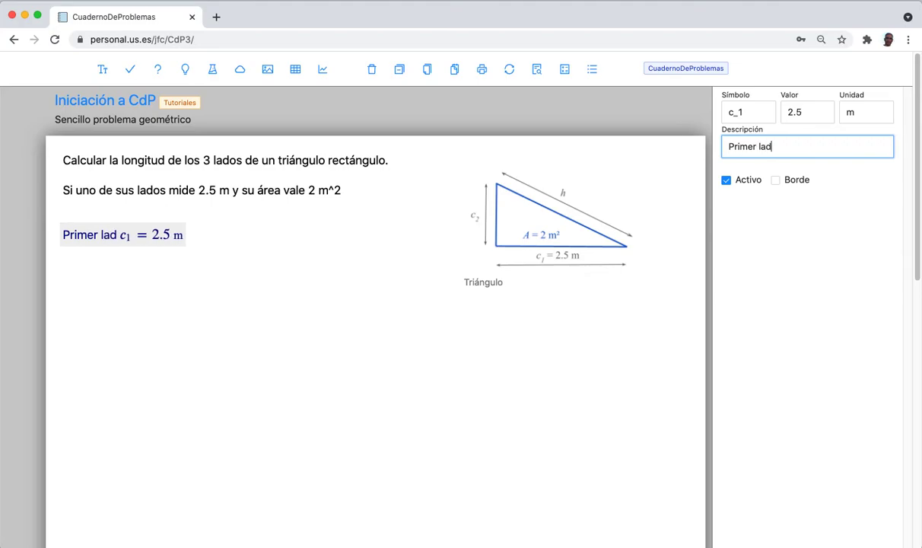
type("o:")
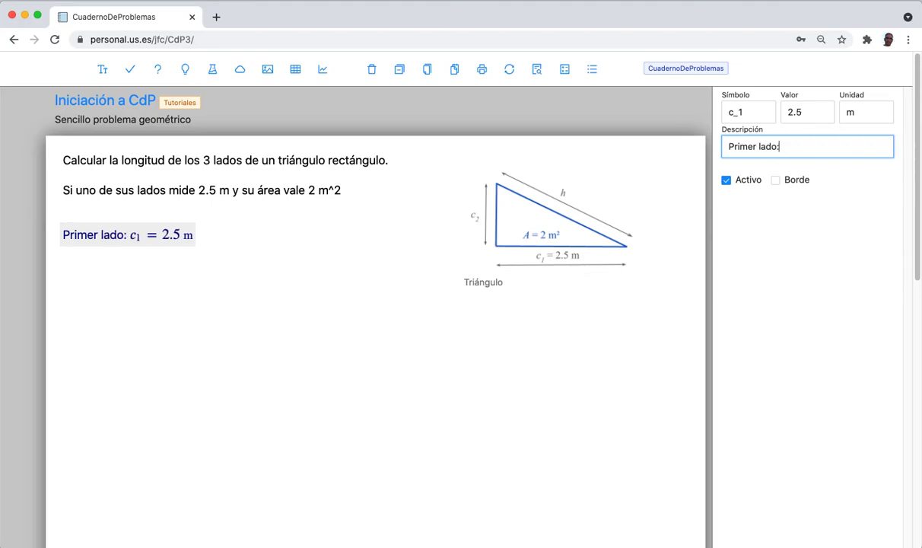
left_click(365, 325)
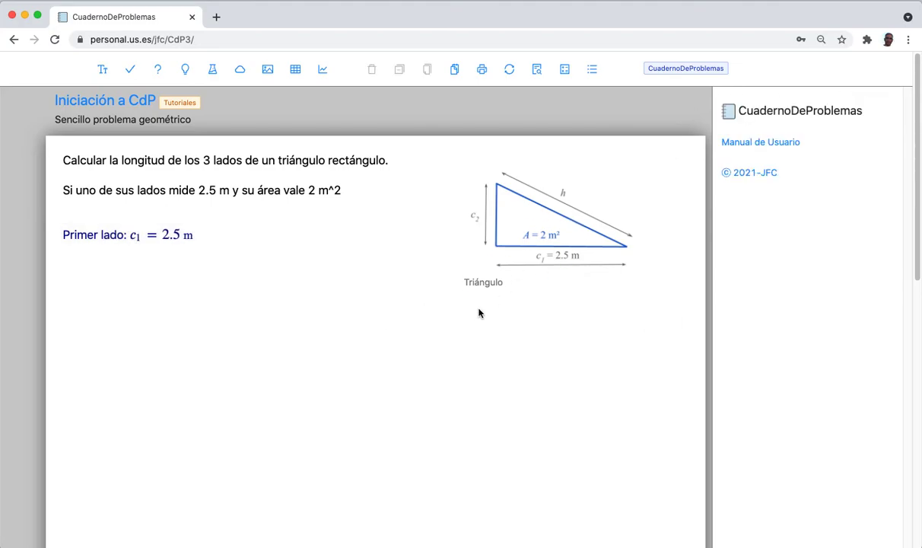
left_click(101, 237)
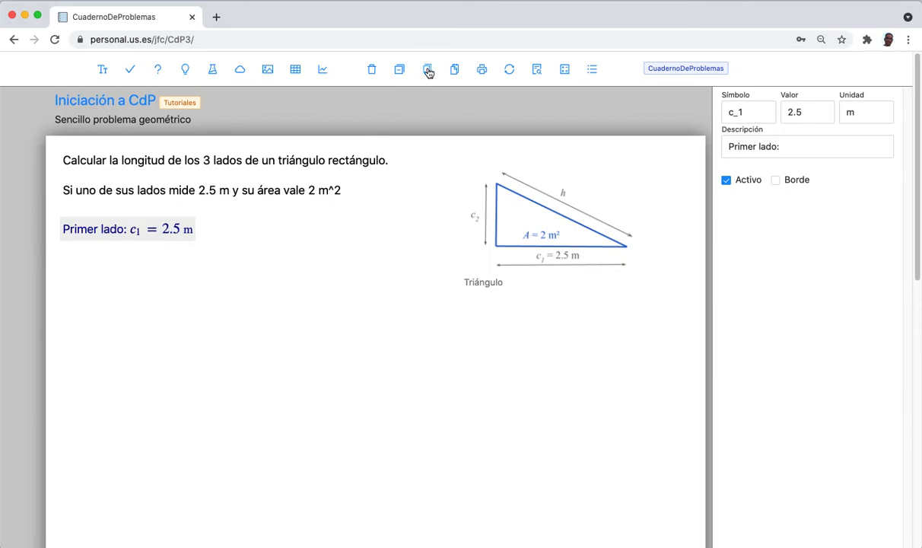
Paste a copy of the first data item and line it up beneath Primer lado.
left_click(455, 70)
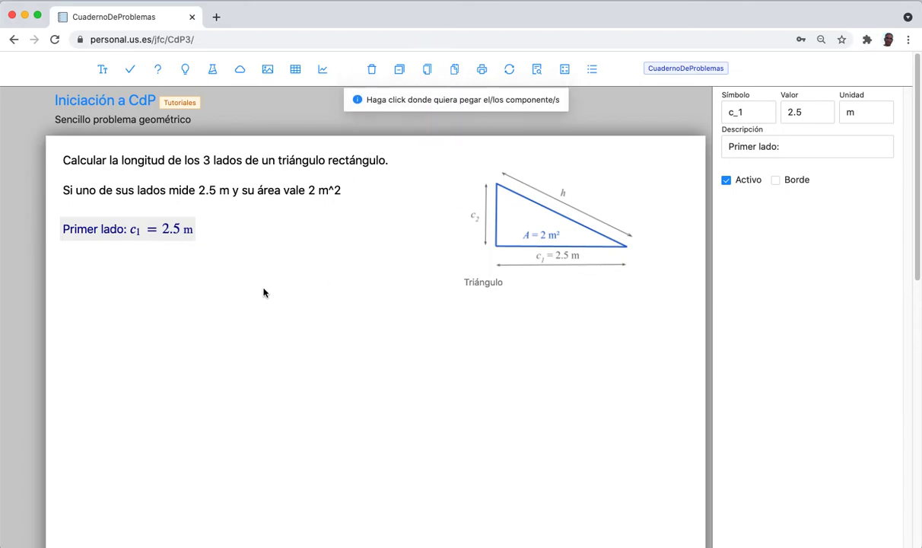
left_click(109, 252)
left_click_drag(175, 293, 115, 268)
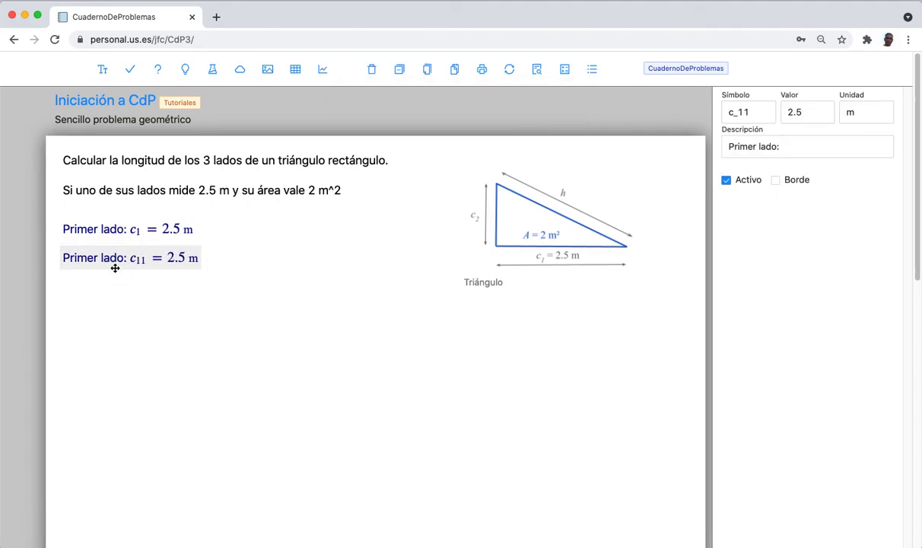
Set the copy's symbol to A, value 2, unit m^2 and description 'Área:'.
left_click(749, 111)
double_click(749, 111)
type("A")
key("Tab")
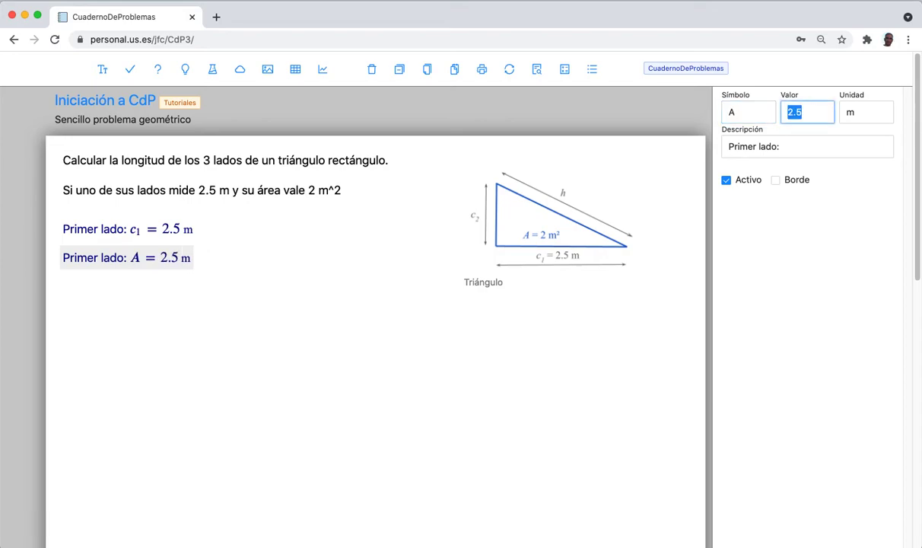
type("2")
key("Tab")
type("m")
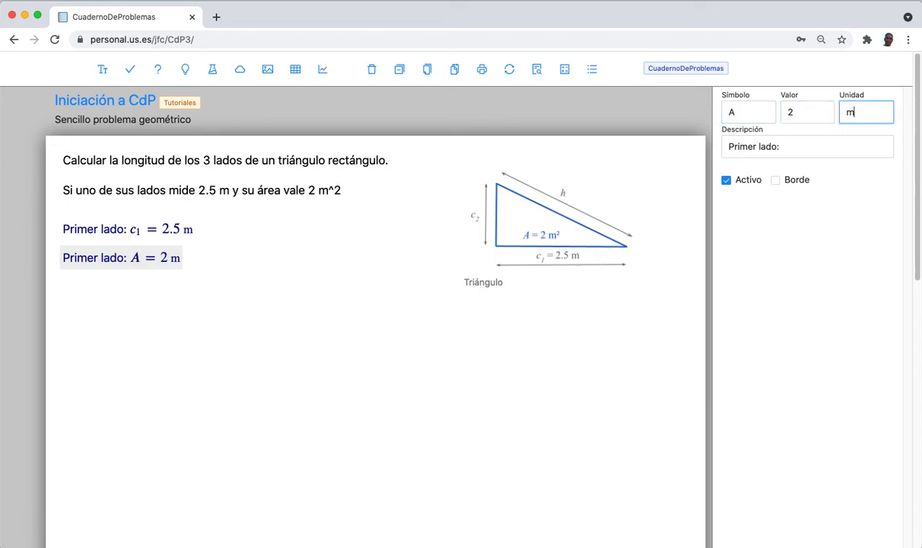
type("^2")
key("Tab")
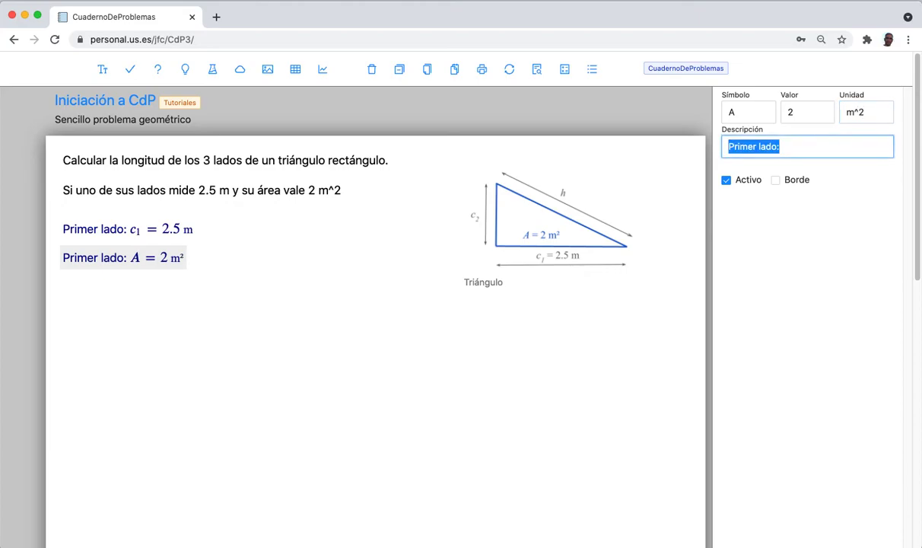
type("área")
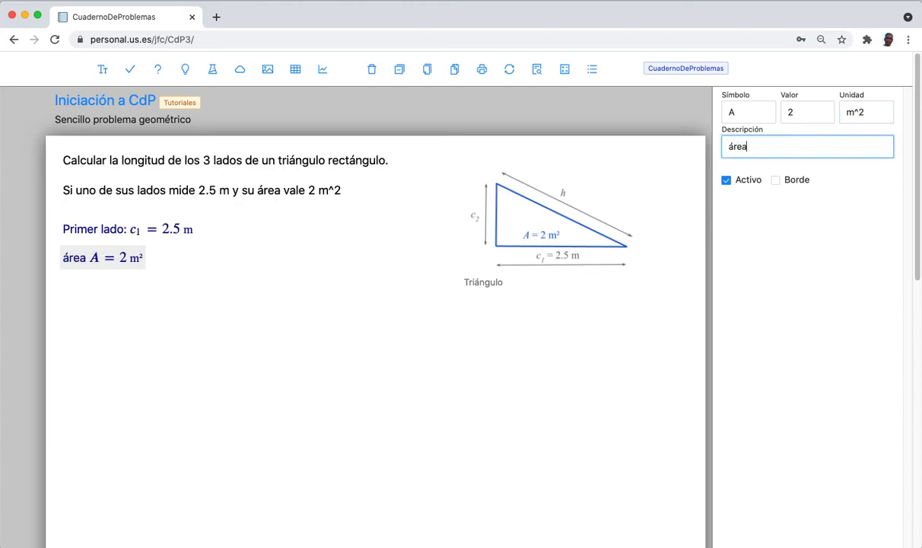
key("BackSpace")
key("BackSpace")
key("BackSpace")
key("BackSpace")
type("Área")
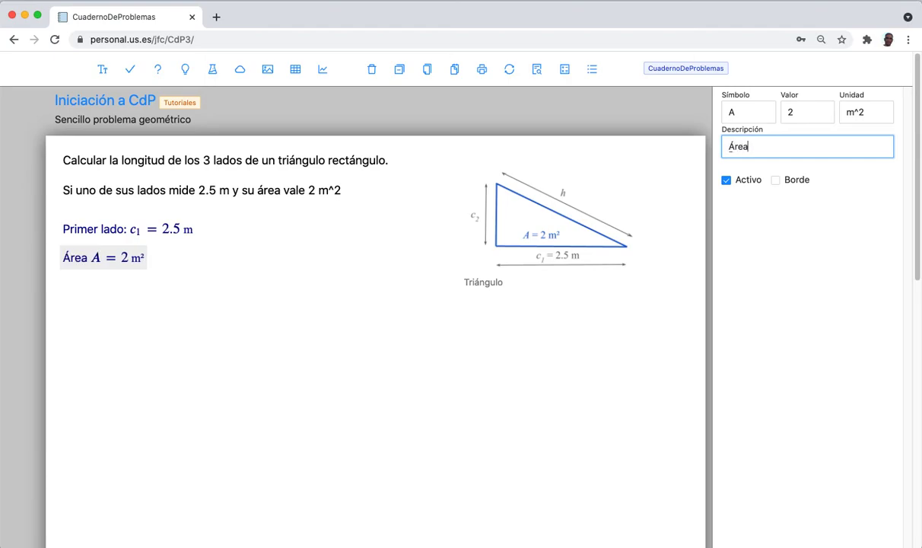
type(":")
left_click(259, 365)
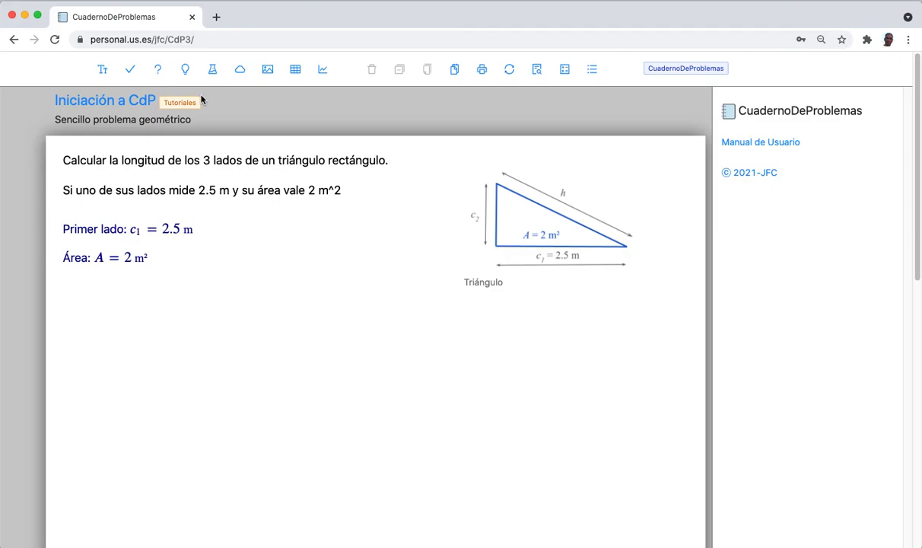
Create a new unknown and position it just below the Área line.
left_click(158, 70)
left_click(84, 299)
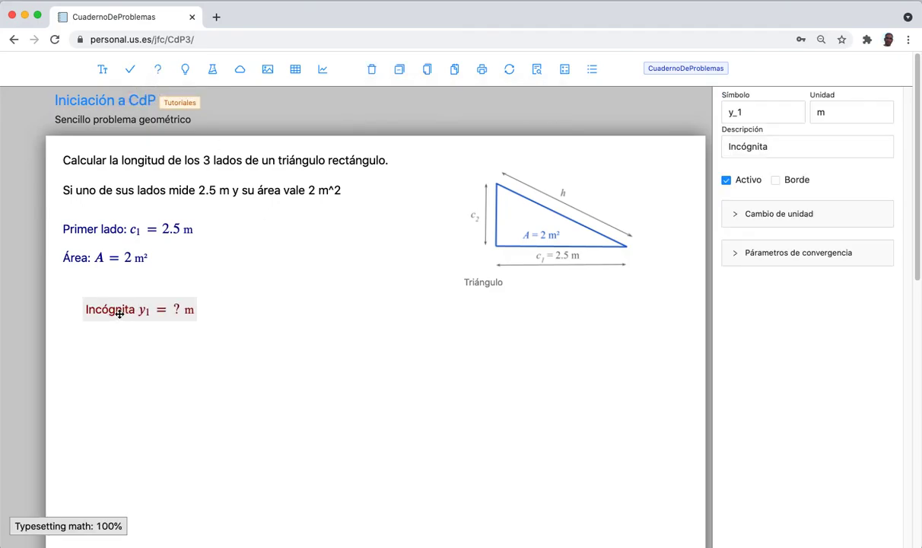
left_click_drag(119, 314, 97, 296)
Rename the unknown's symbol to c_2 and give it the description 'Segundo Lado:'.
left_click_drag(745, 115, 682, 113)
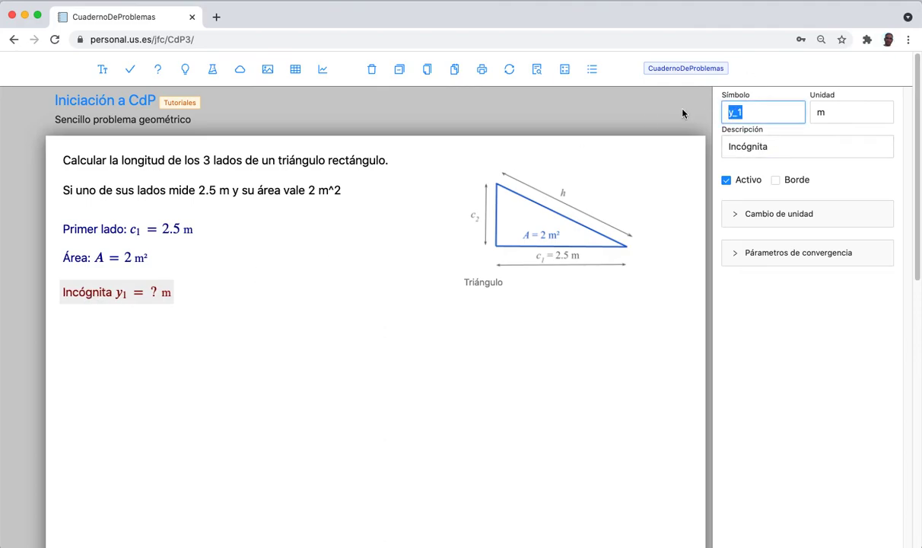
type("c_2")
key("Tab")
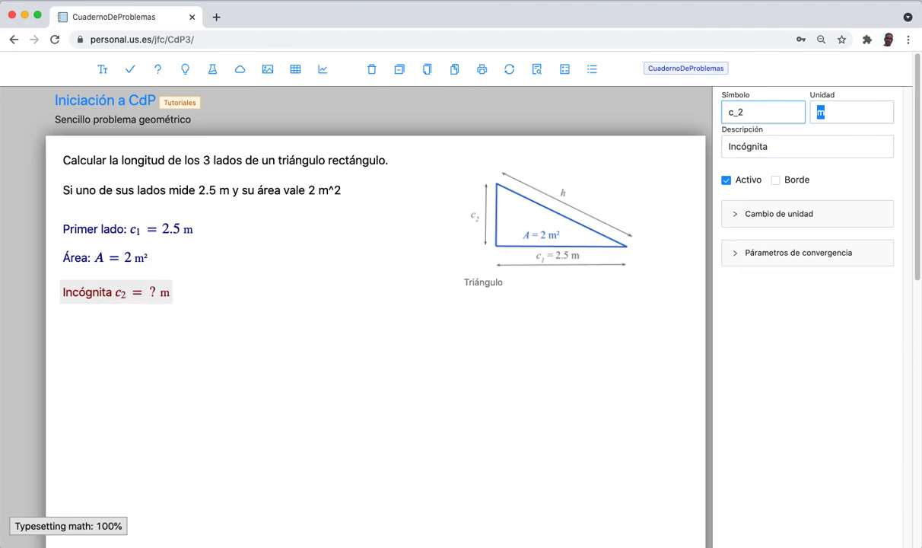
key("Tab")
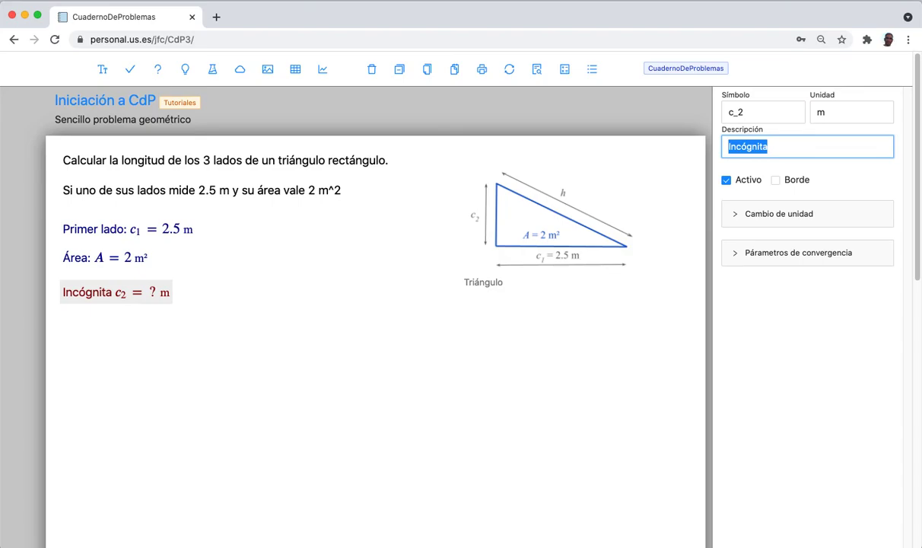
type("Se")
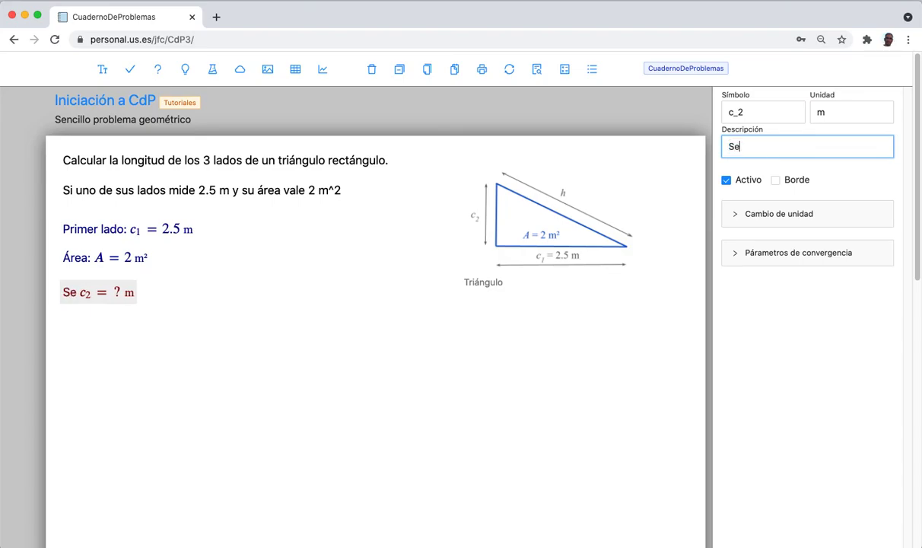
type("gundo ")
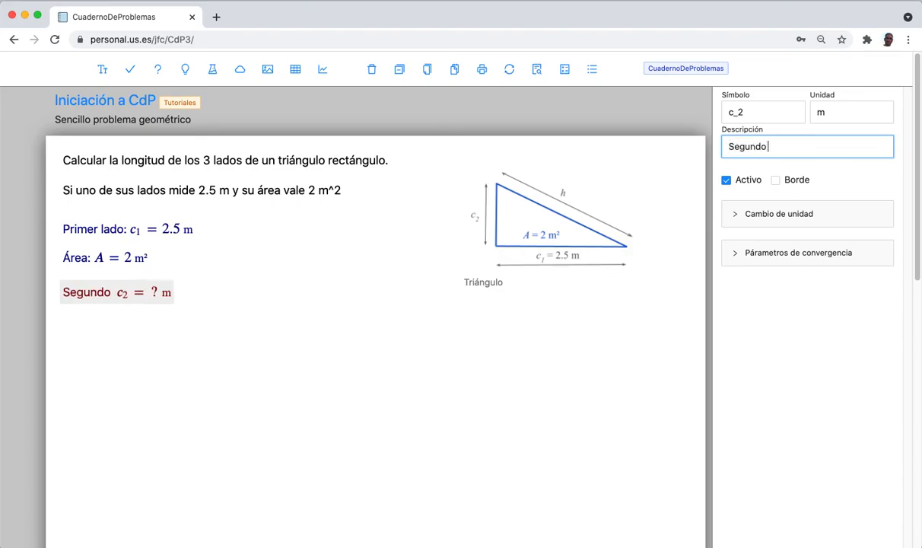
type("Lado;")
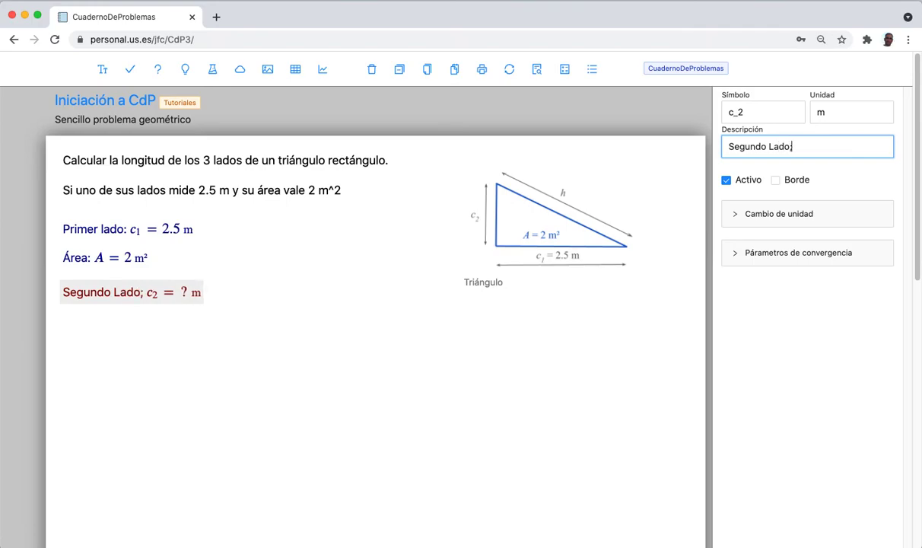
key("BackSpace")
type(":")
left_click(196, 371)
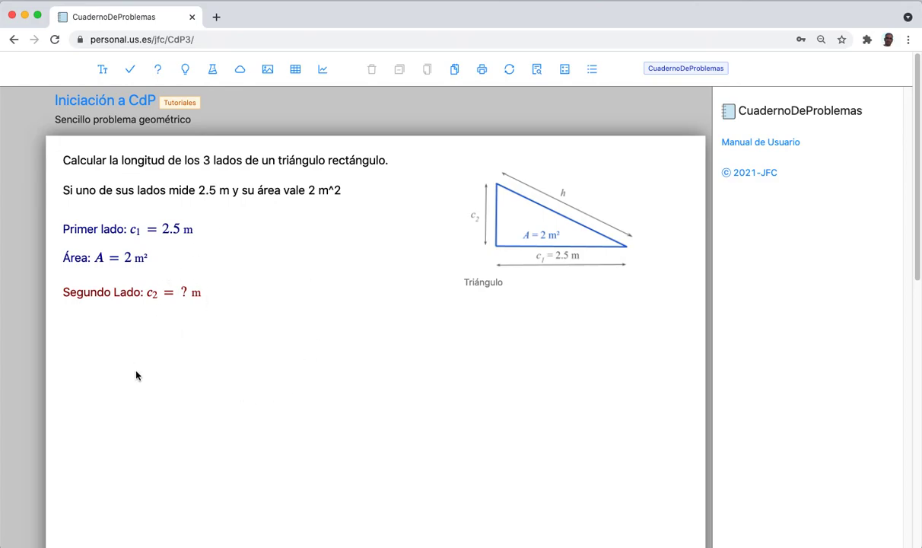
left_click(90, 289)
left_click(182, 343)
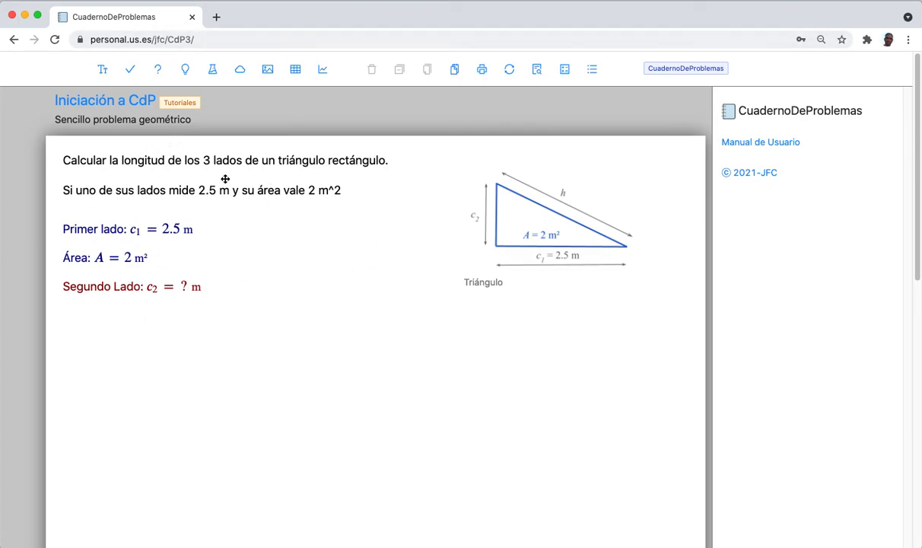
left_click(190, 77)
Place a new equation beside the Área line and enter A = (c_1 * c_2)/2.
left_click(303, 268)
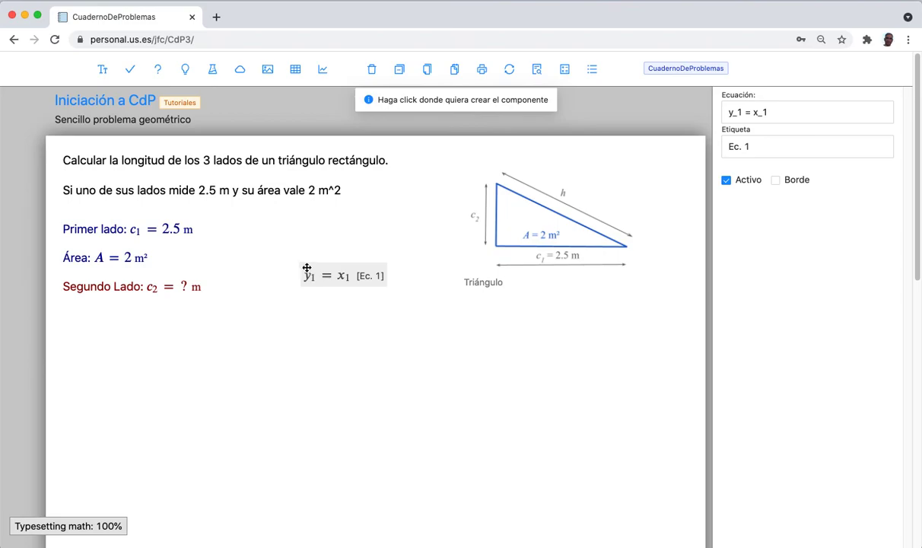
left_click_drag(303, 269, 274, 252)
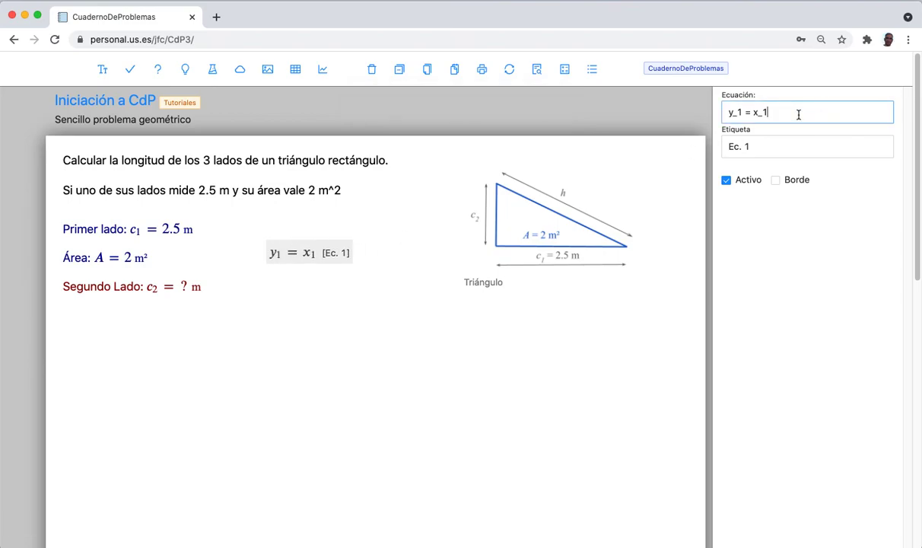
left_click_drag(799, 114, 692, 115)
type("A ")
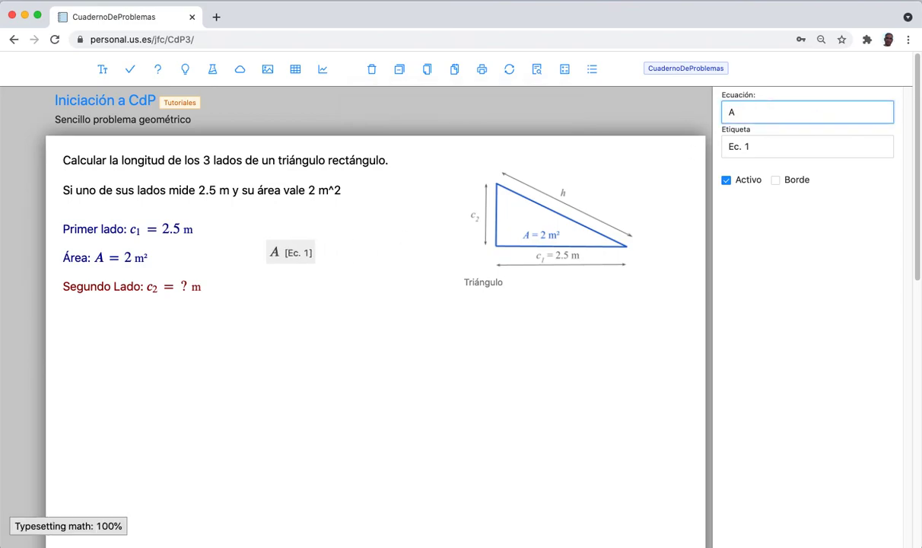
type("=")
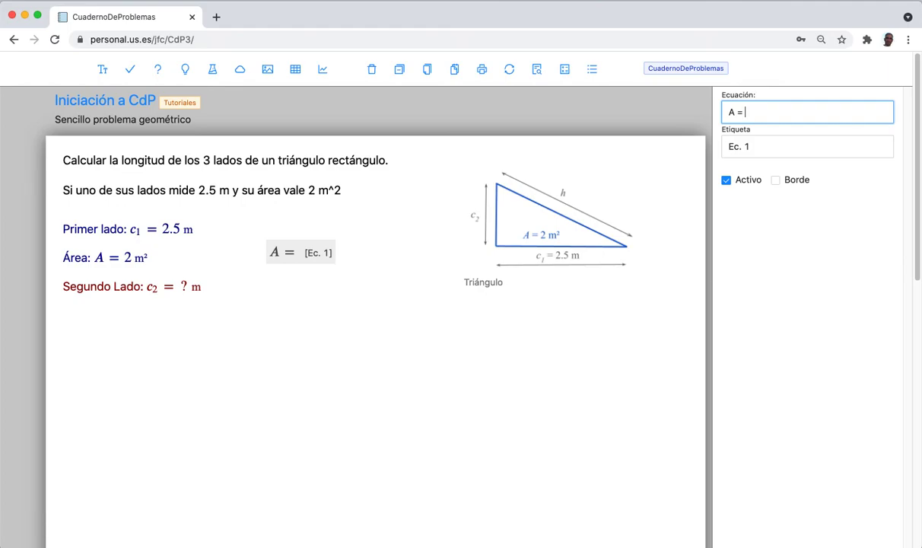
type(" (c")
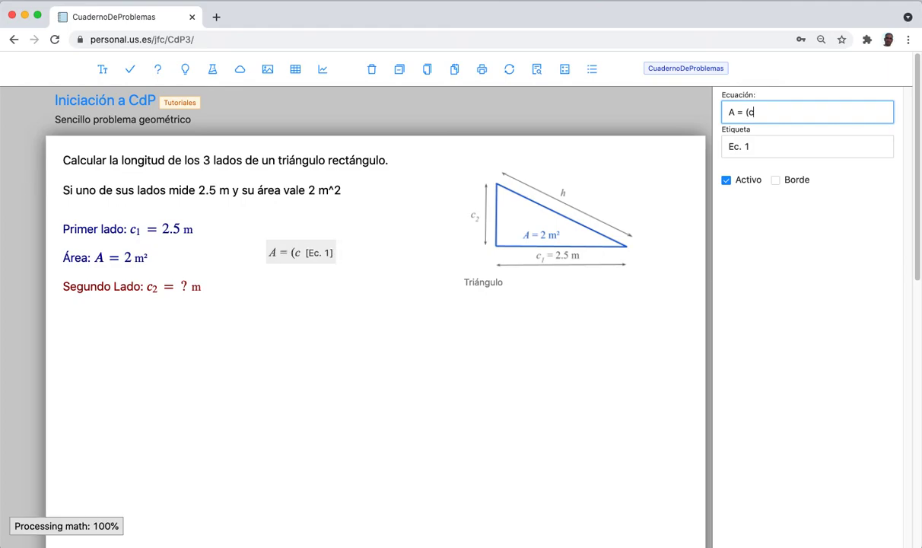
type("_1")
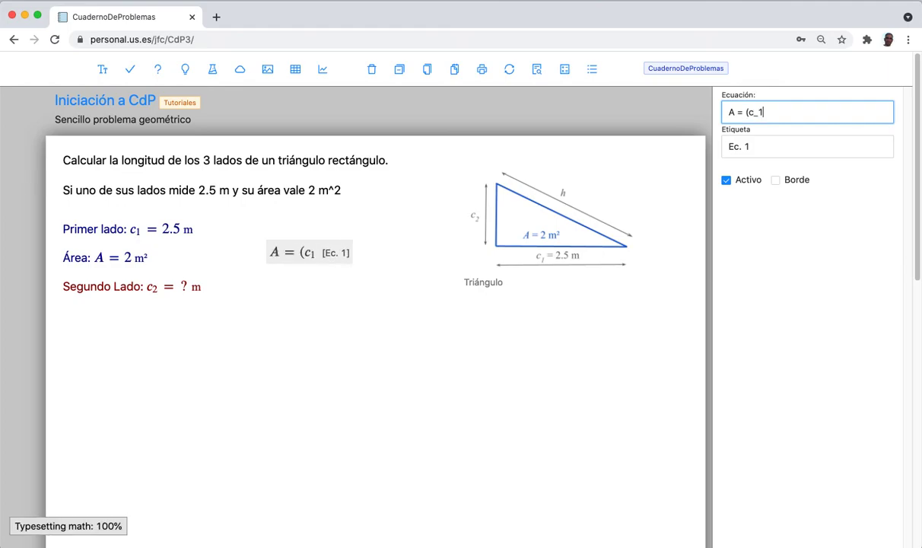
type(" *")
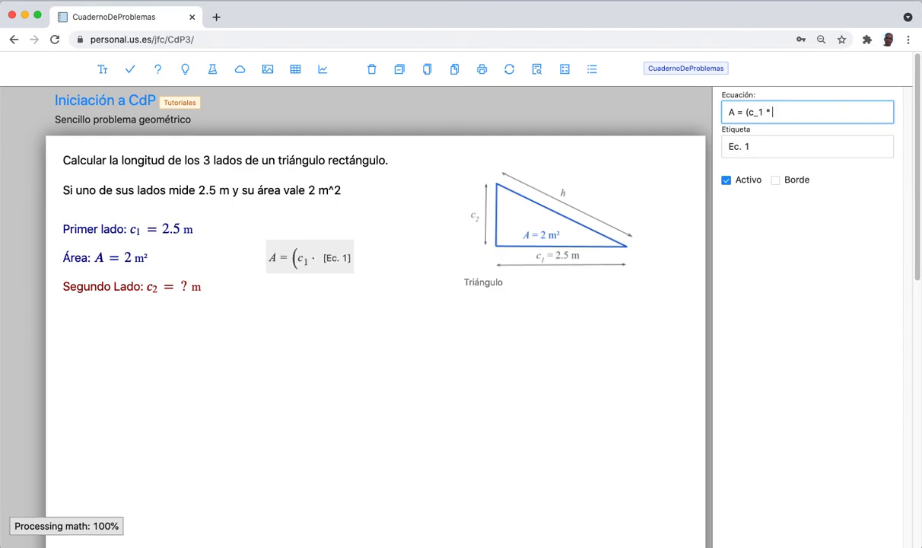
type(" C_2")
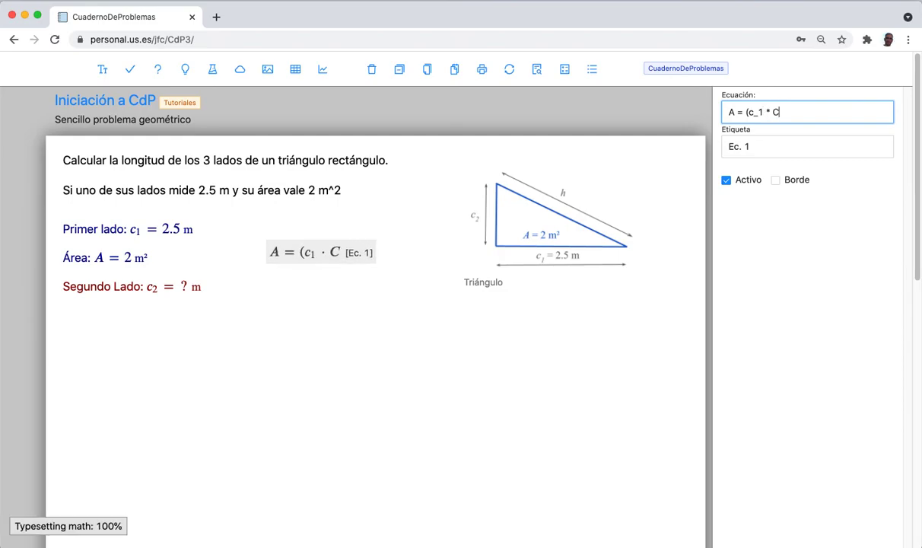
key("BackSpace")
key("BackSpace")
key("BackSpace")
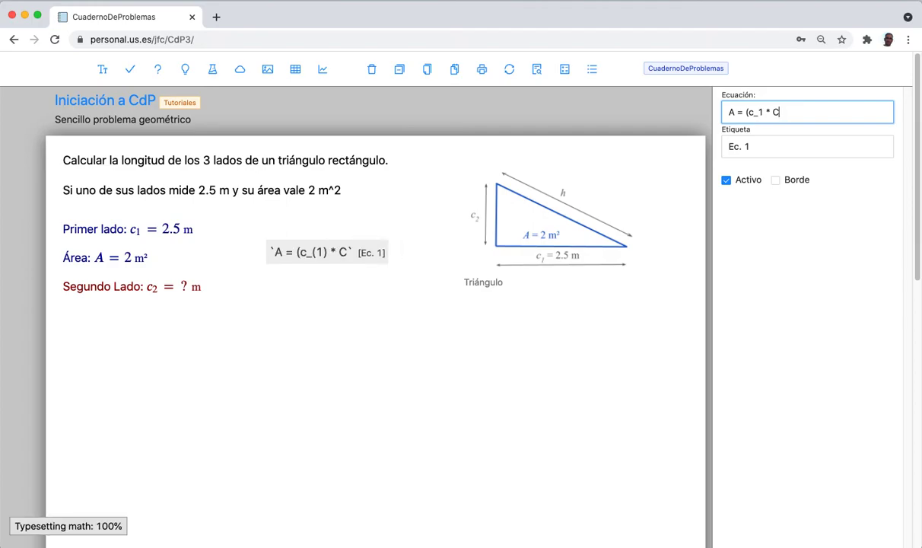
type("c_")
type("2")
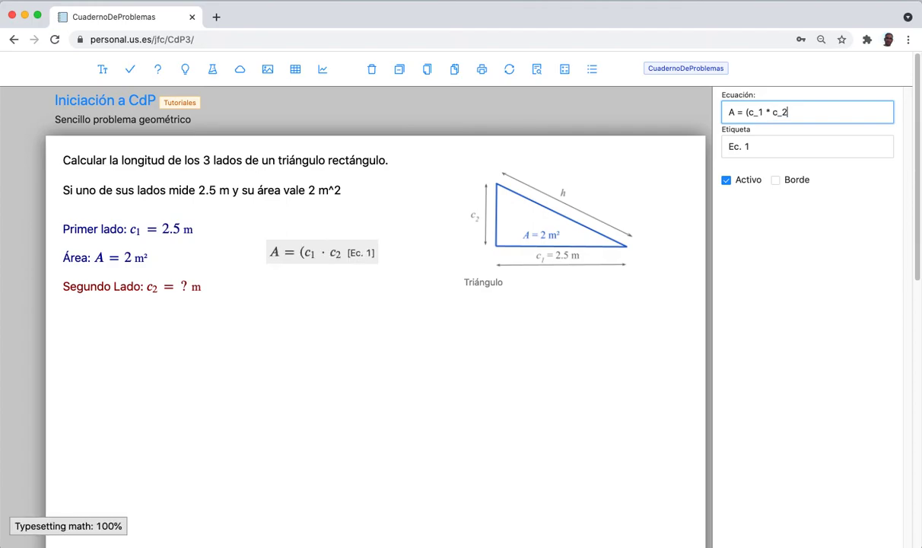
type(")/")
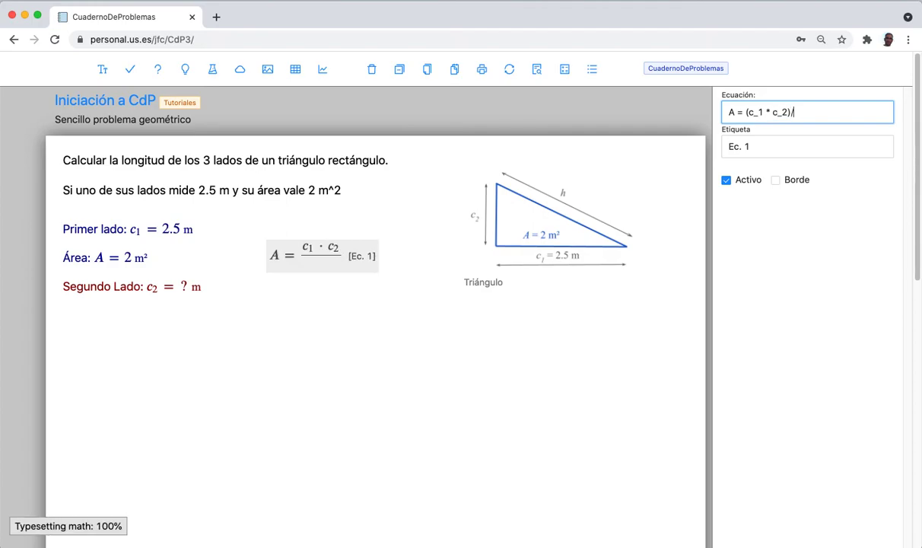
type("2")
Shorten the equation label from 'Ec. 1' to 1 and move it up beside the data.
left_click(745, 146)
key("BackSpace")
key("BackSpace")
key("BackSpace")
key("BackSpace")
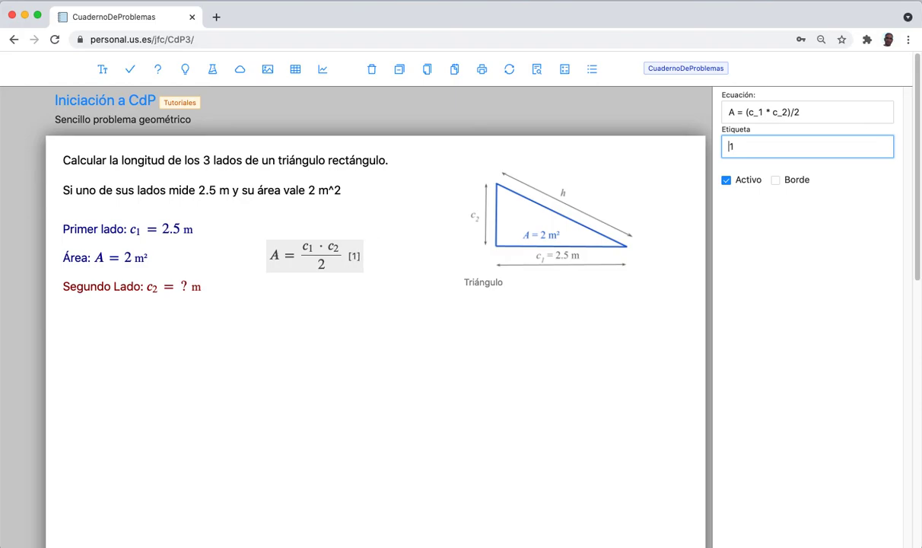
left_click(336, 378)
left_click_drag(327, 264, 328, 249)
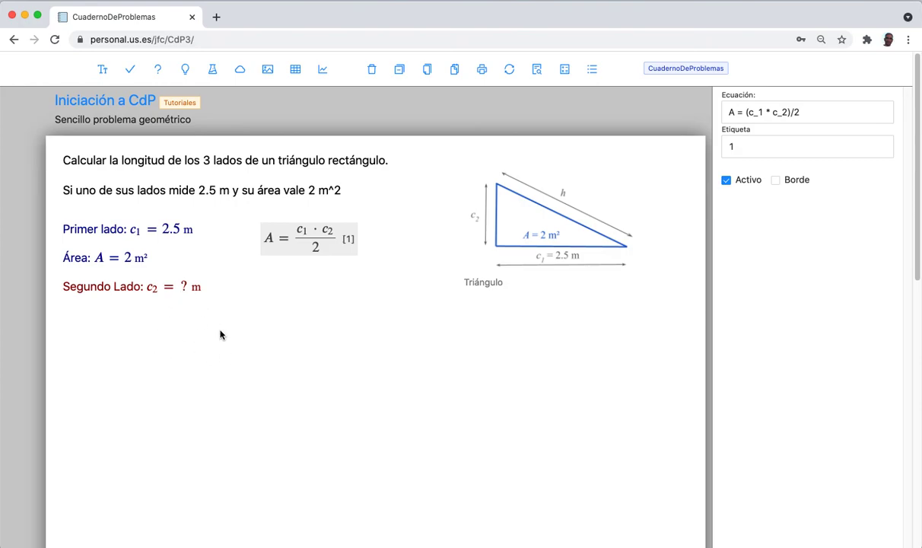
Solve the problem so the second side resolves to c₂ = 1.6 m.
left_click(566, 71)
left_click(157, 69)
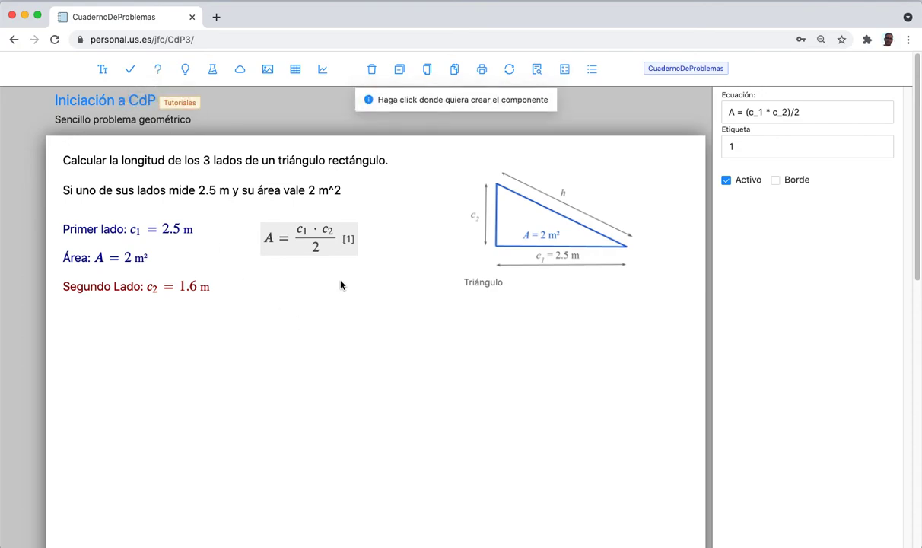
left_click(339, 298)
Delete the stray unknown that was just placed on the sheet.
left_click_drag(319, 299, 298, 283)
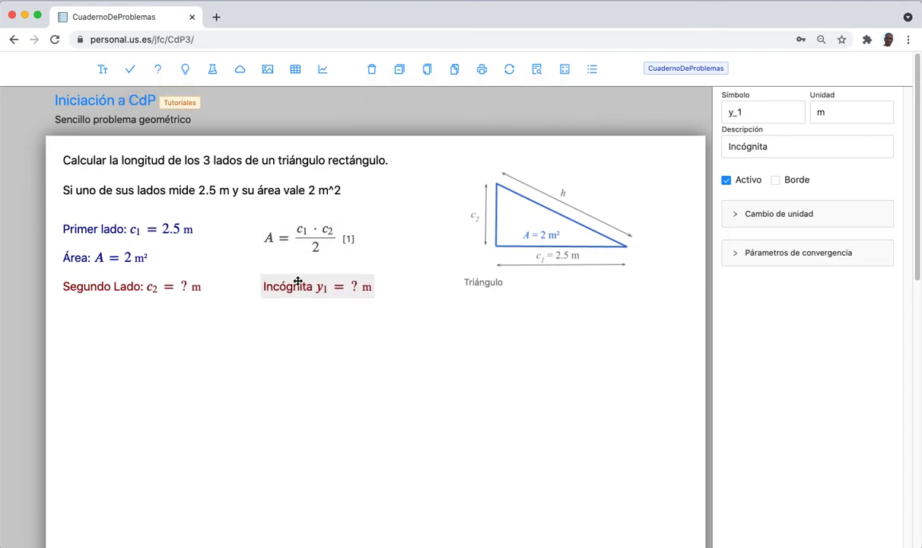
left_click(757, 113)
left_click(450, 354)
left_click(364, 291)
key("Delete")
Add a new equation below the area equation reading h^2 = c_1^2 + c_2^2.
left_click(185, 70)
left_click(303, 281)
left_click_drag(308, 293, 283, 295)
left_click_drag(782, 116, 684, 114)
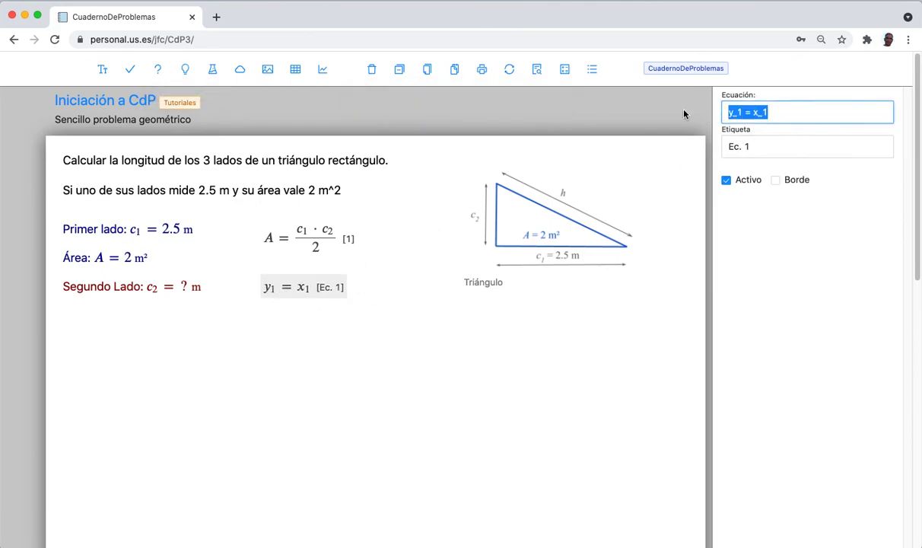
type("h")
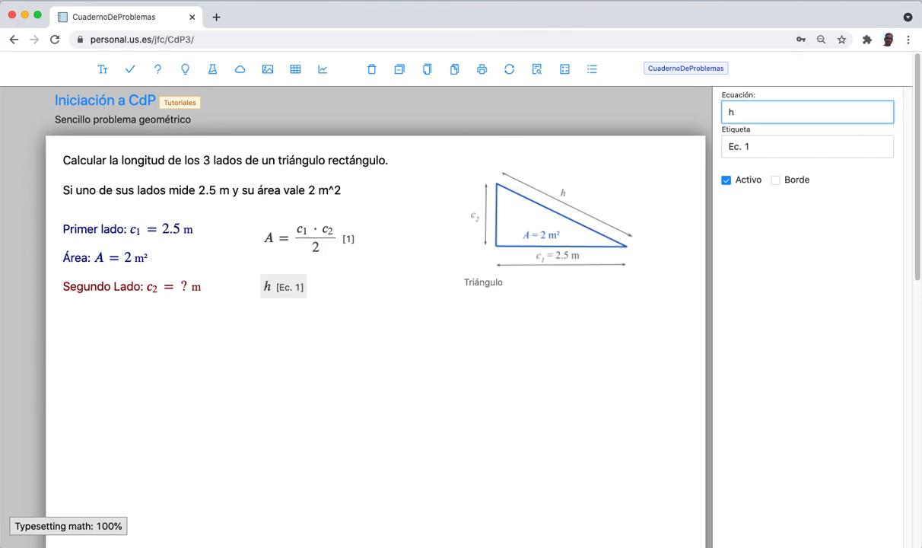
type("^2")
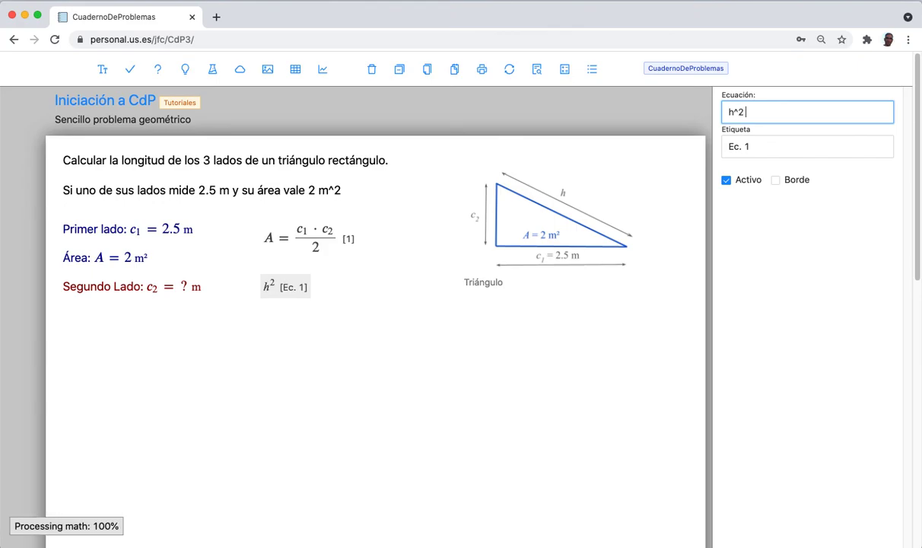
type(" =")
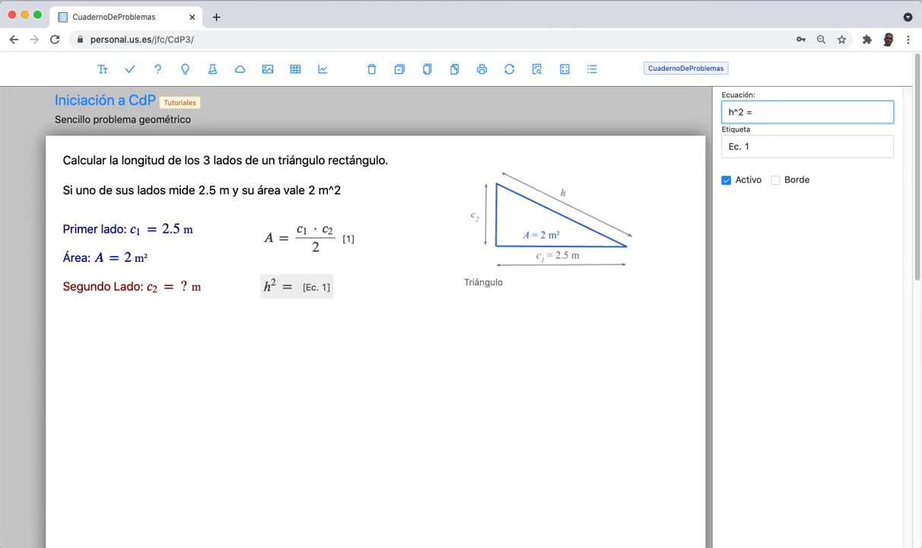
type(" c_1")
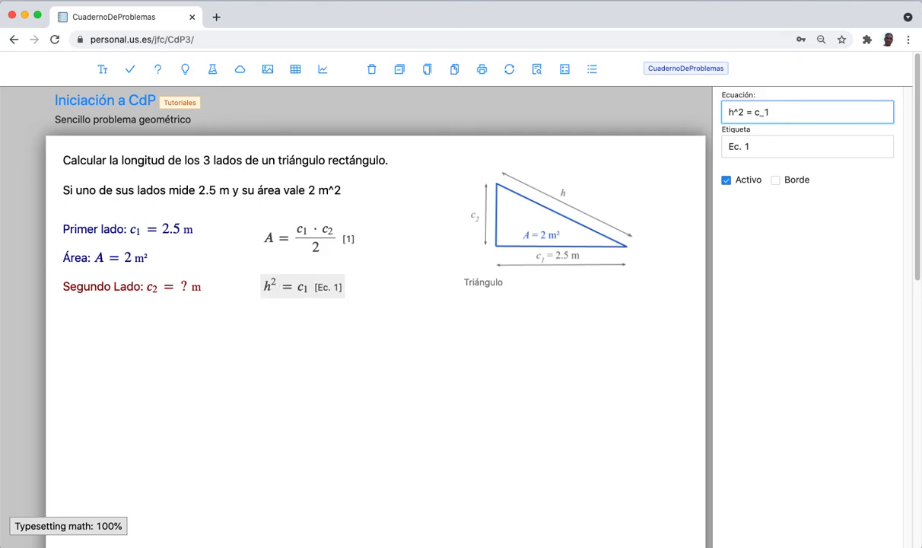
type("^2 ")
type("+ c")
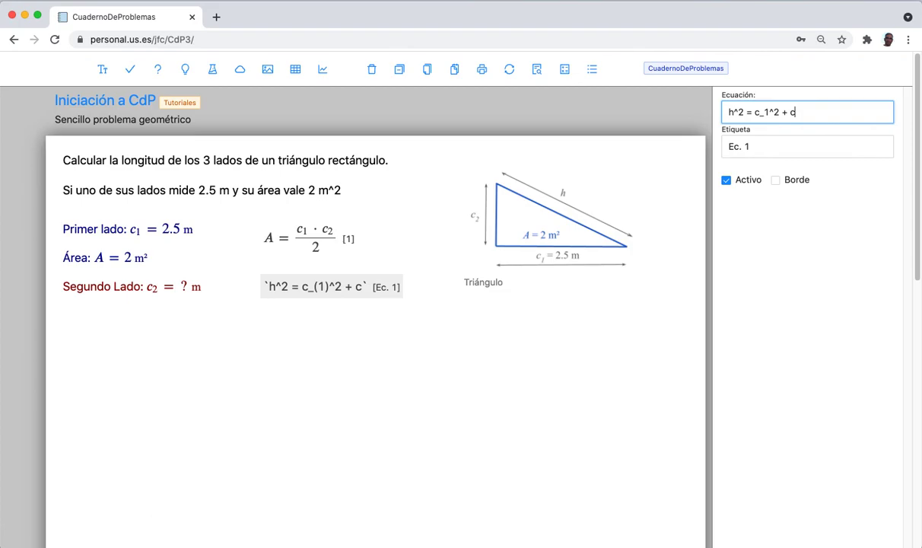
type("_2^2")
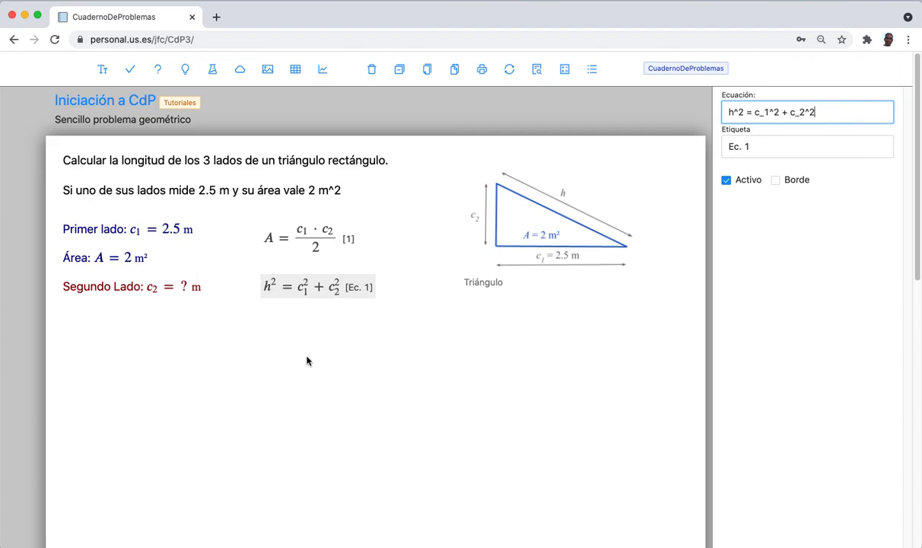
Change the Pythagorean equation's label to 2.
left_click(389, 334)
left_click(321, 286)
left_click(745, 144)
left_click(757, 147)
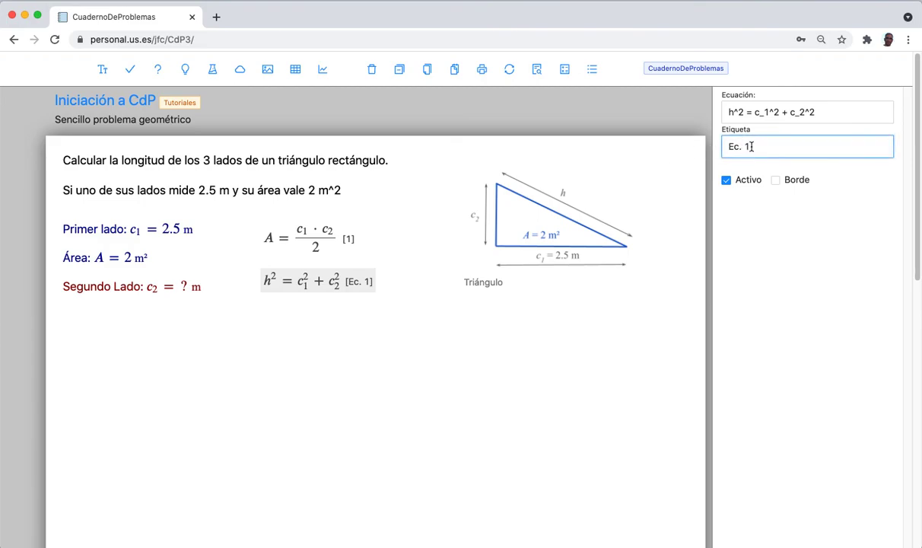
left_click_drag(748, 148, 715, 148)
type("2")
left_click(280, 373)
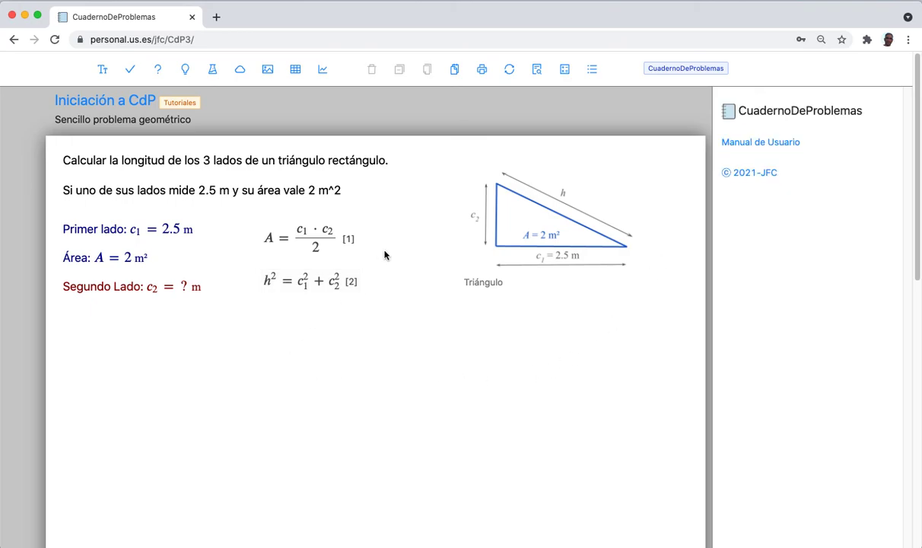
Detect unknown h, set unit m and description 'Hipotenusa:', then solve for h = 2.968 m.
left_click(537, 69)
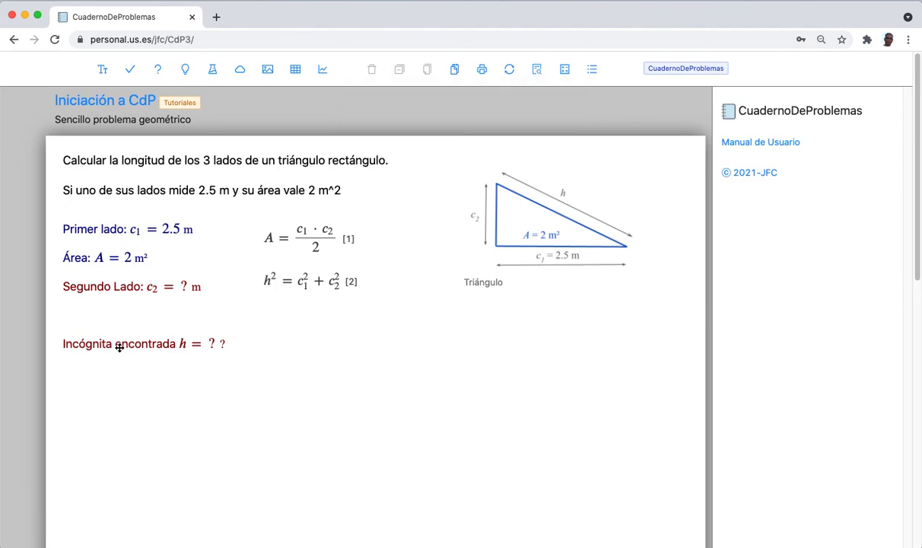
left_click_drag(119, 347, 118, 326)
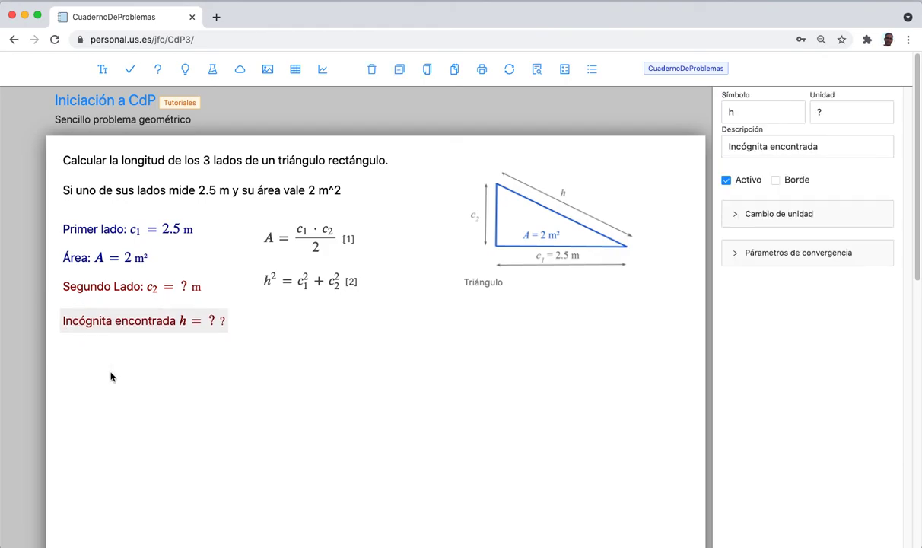
double_click(822, 113)
key("Tab")
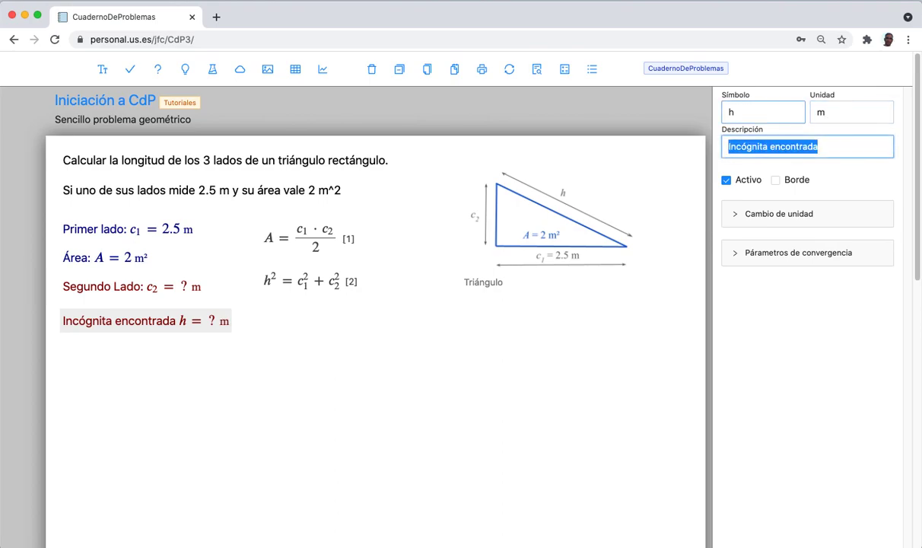
type("Hiponte")
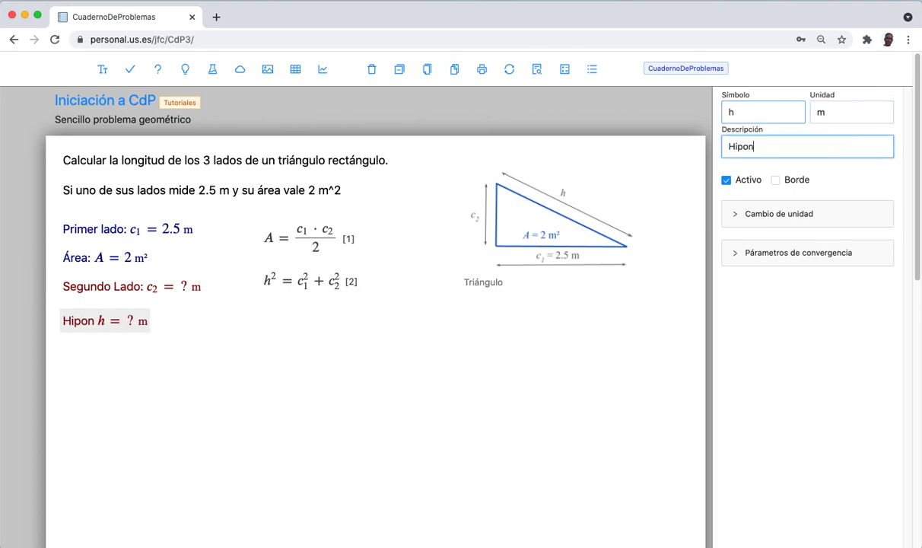
key("BackSpace")
key("BackSpace")
key("BackSpace")
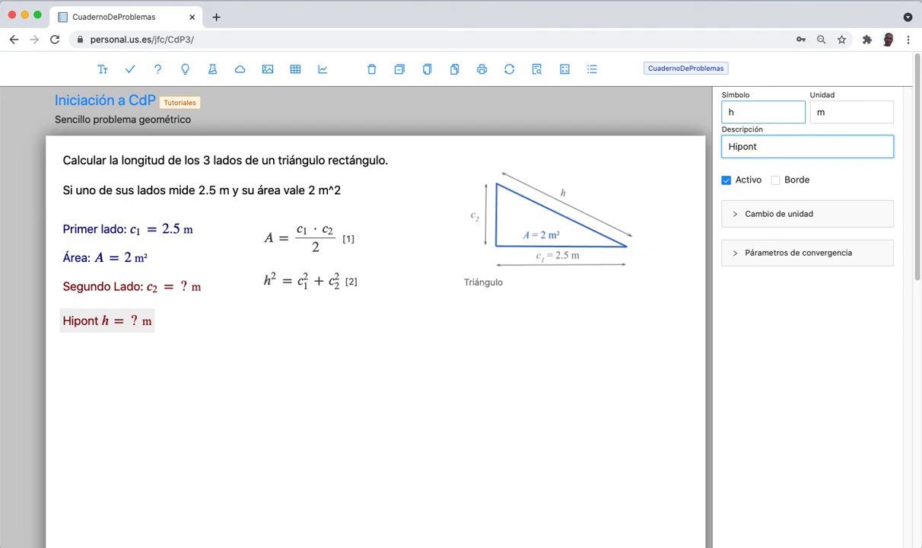
type("tenusa:")
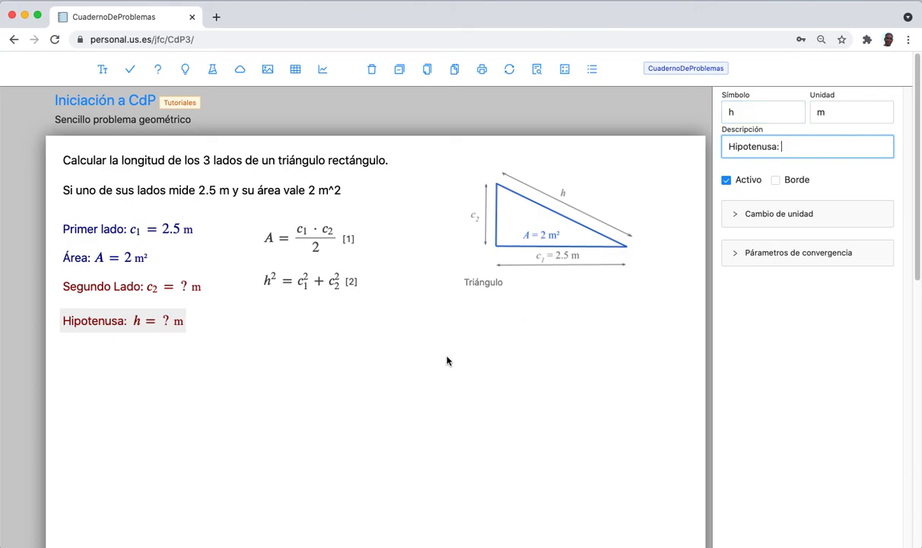
left_click(285, 377)
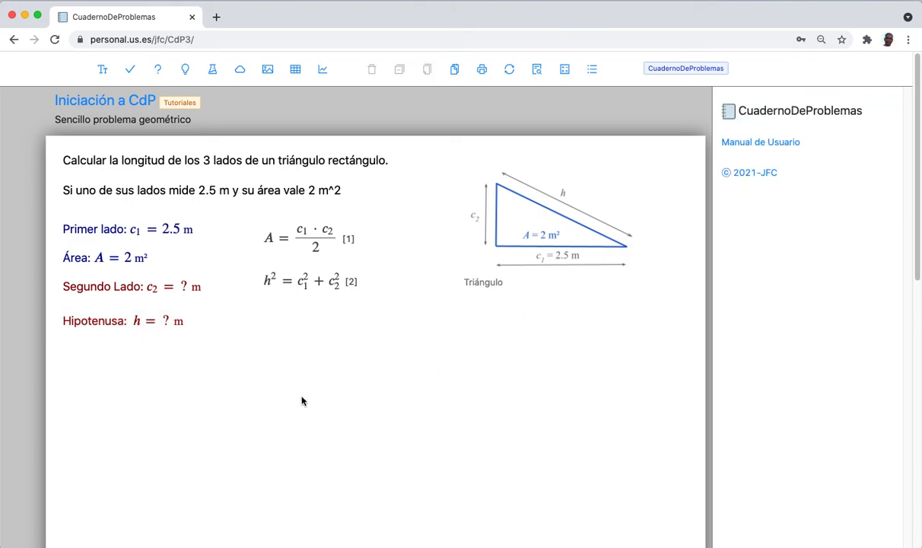
left_click(565, 74)
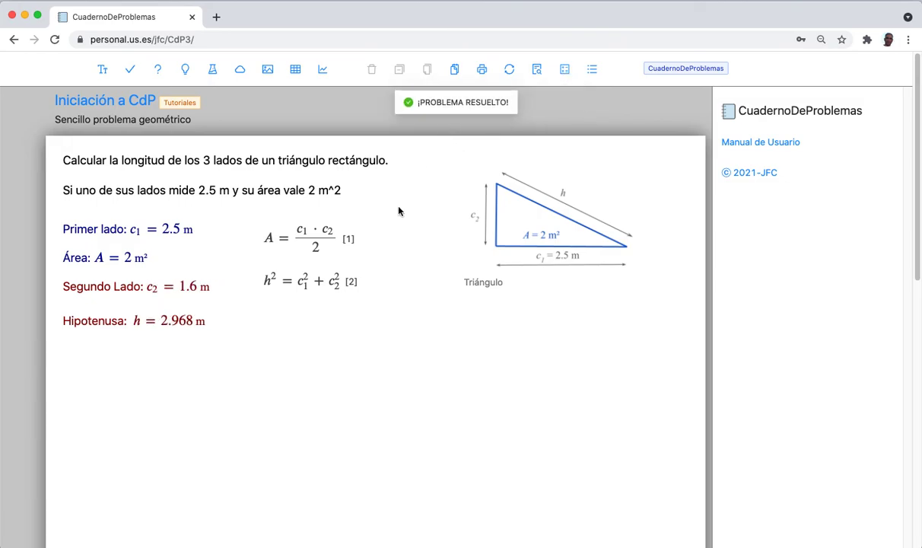